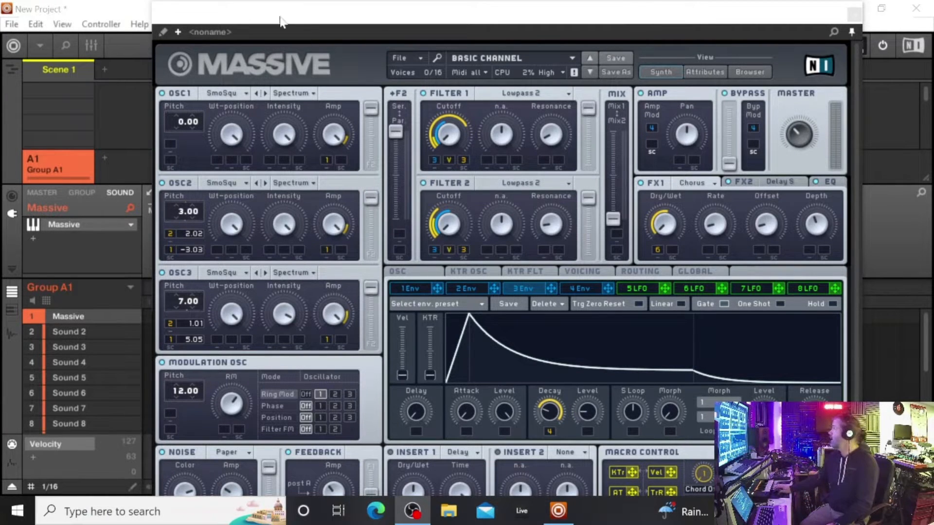
- Open the sampling view for the Massive sound and set the recording mode to Auto
drag(459, 19, 1, 292)
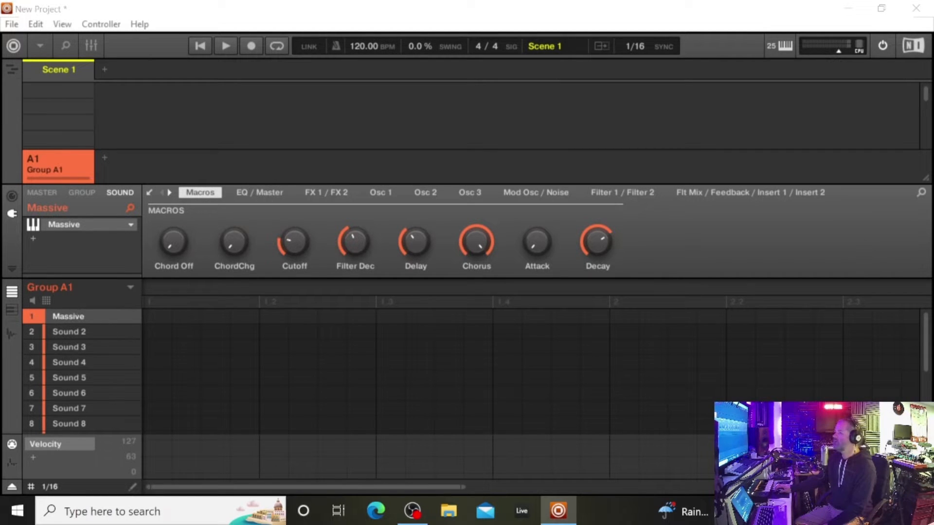
click(10, 334)
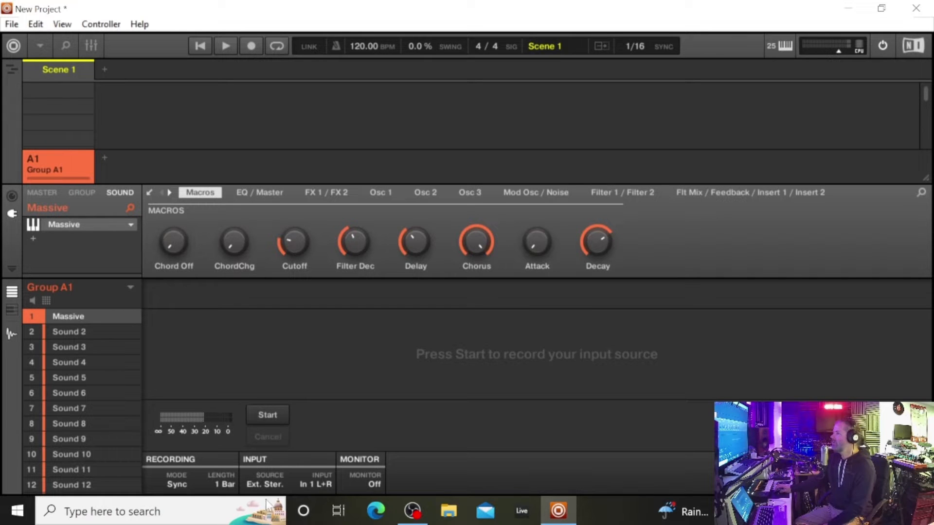
click(178, 484)
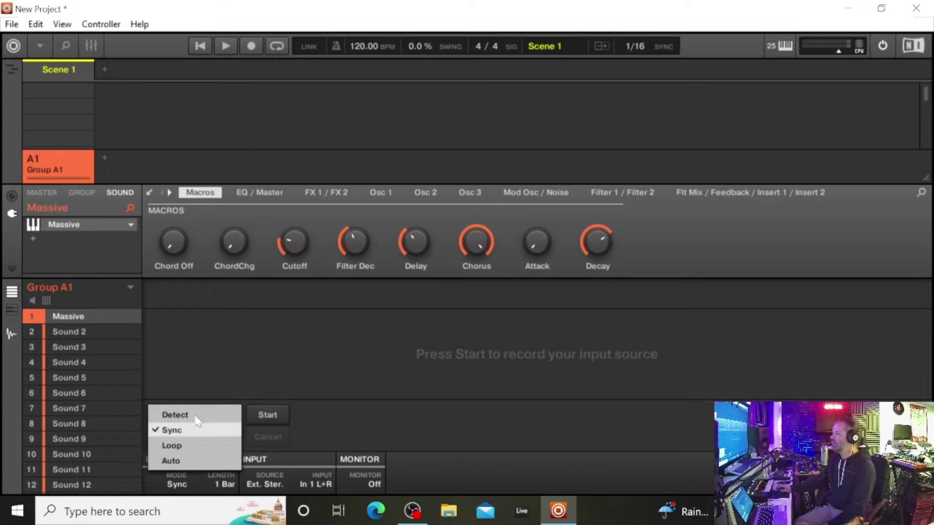
click(179, 461)
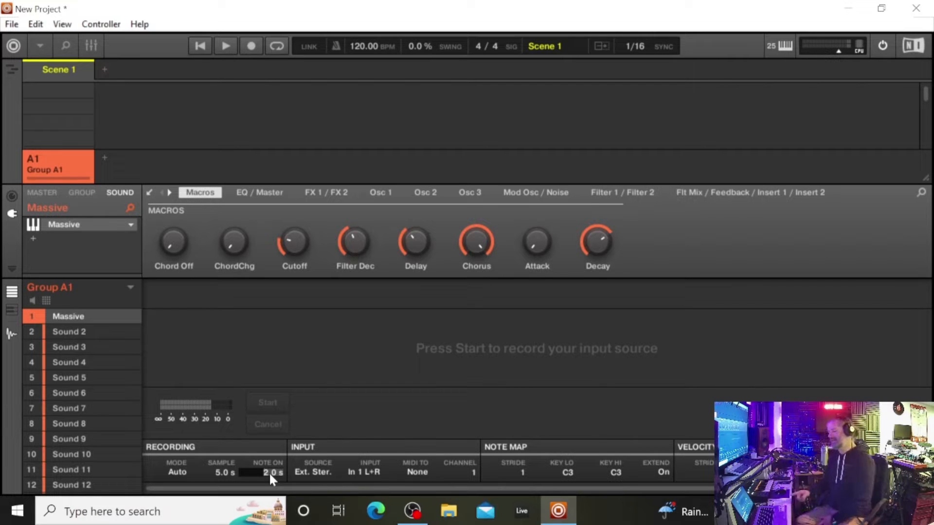
- Set the note-on duration for the automatic recording to 7 seconds
text(7)
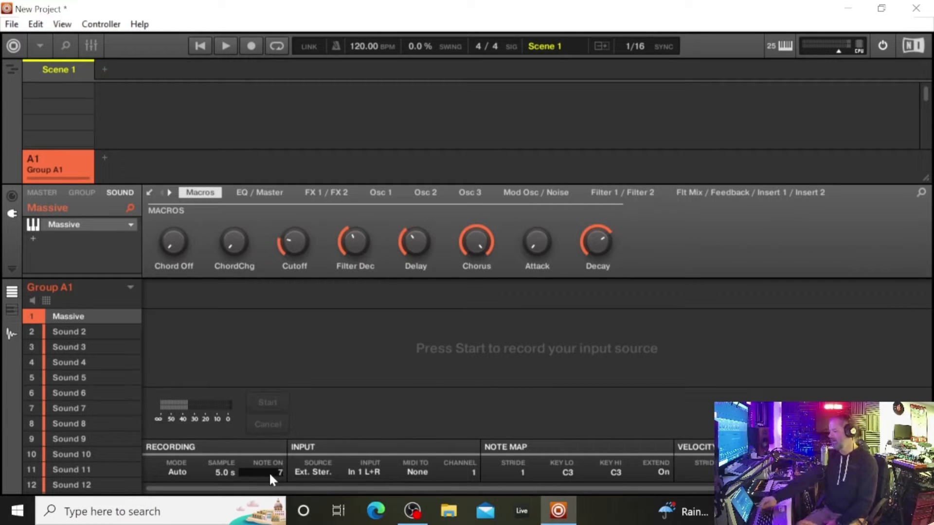
key(Return)
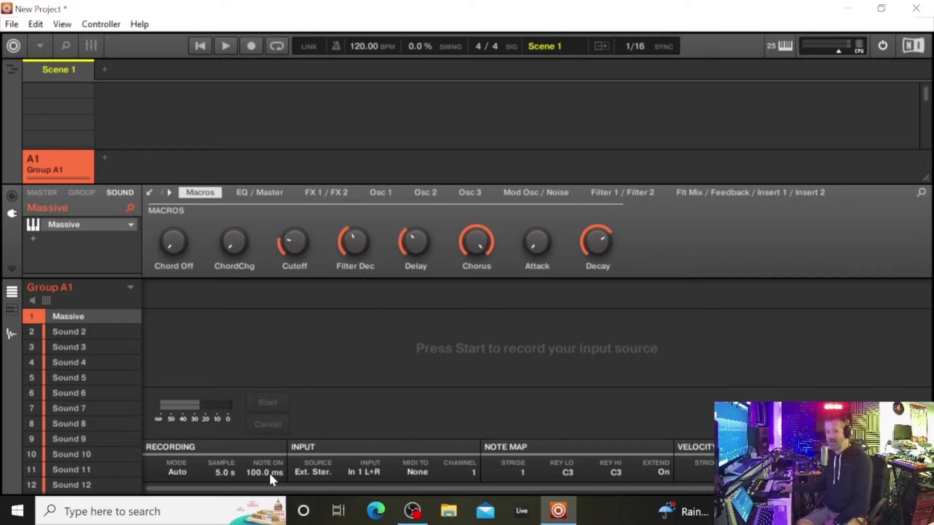
double_click(260, 468)
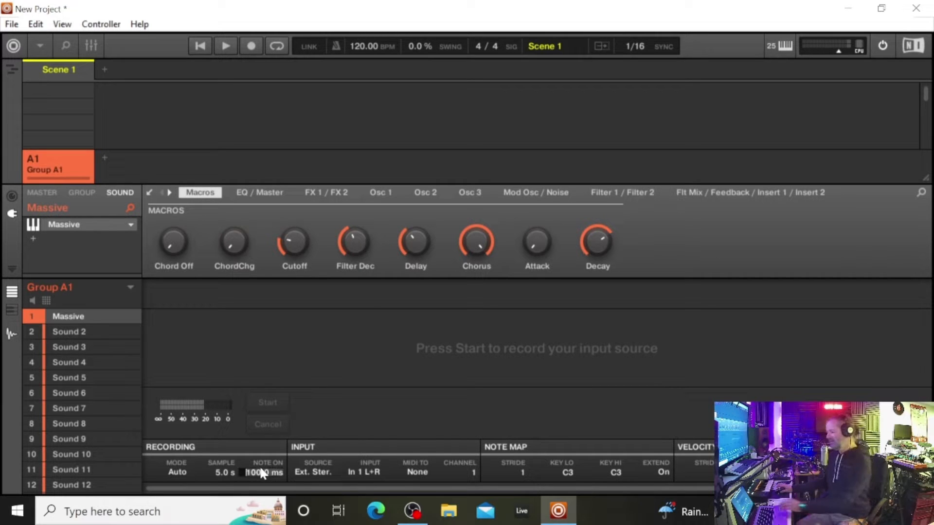
text(7000)
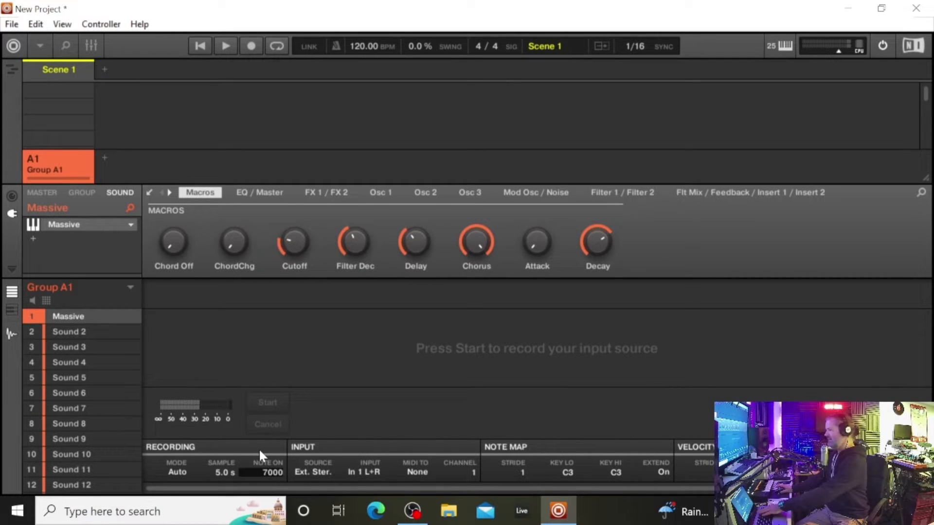
key(Return)
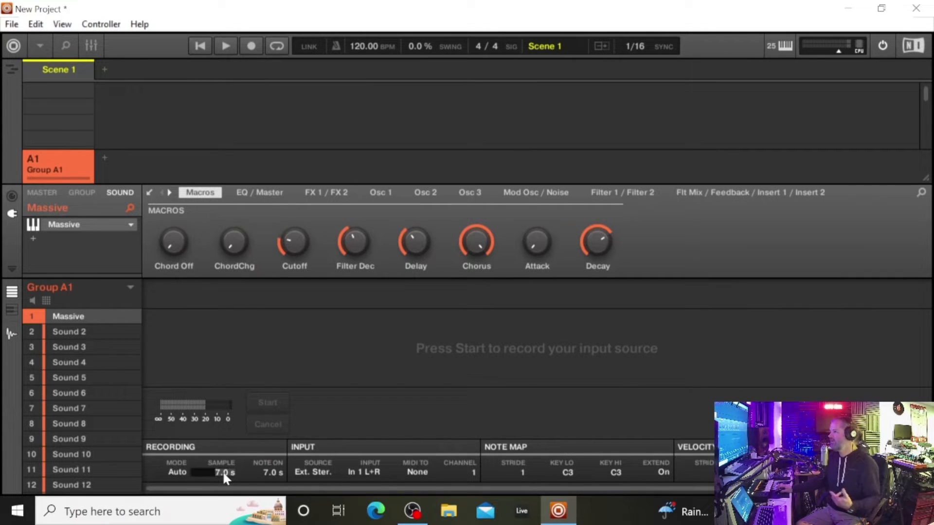
- Set the recorded sample length to 9 seconds
text(9)
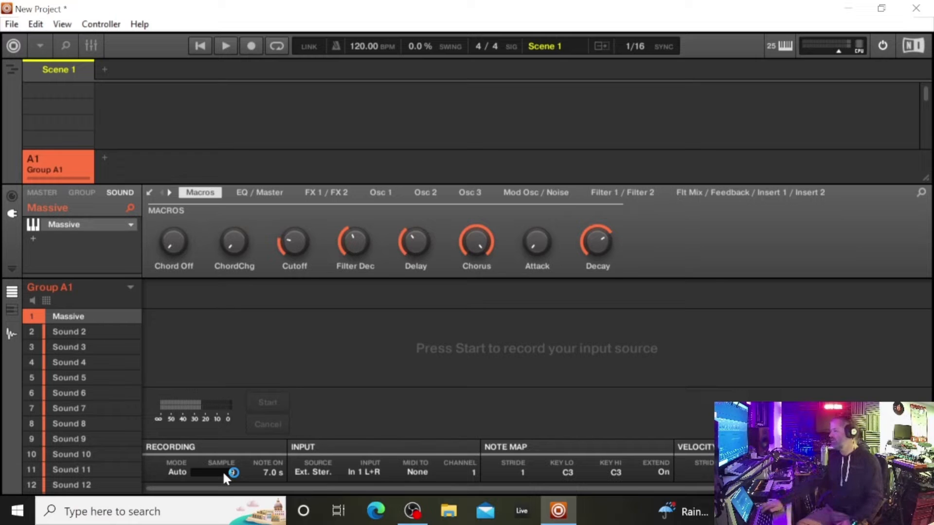
text(000)
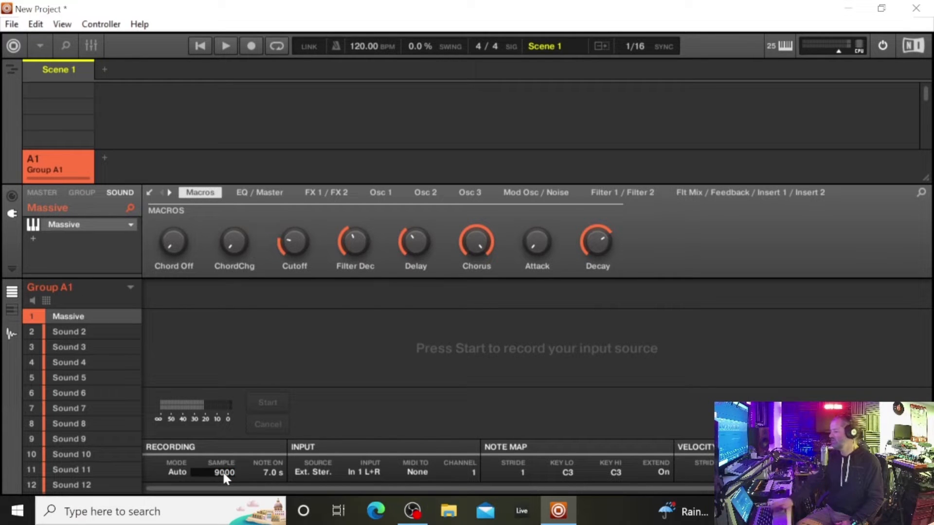
key(Return)
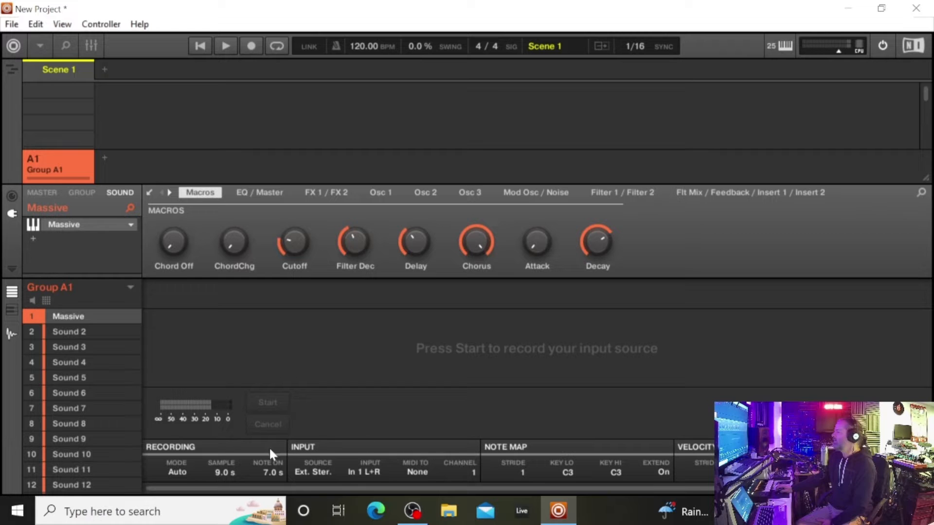
- Set the recording source to Internal and the input to A1:S1 - Group A1: Massive-1
click(311, 471)
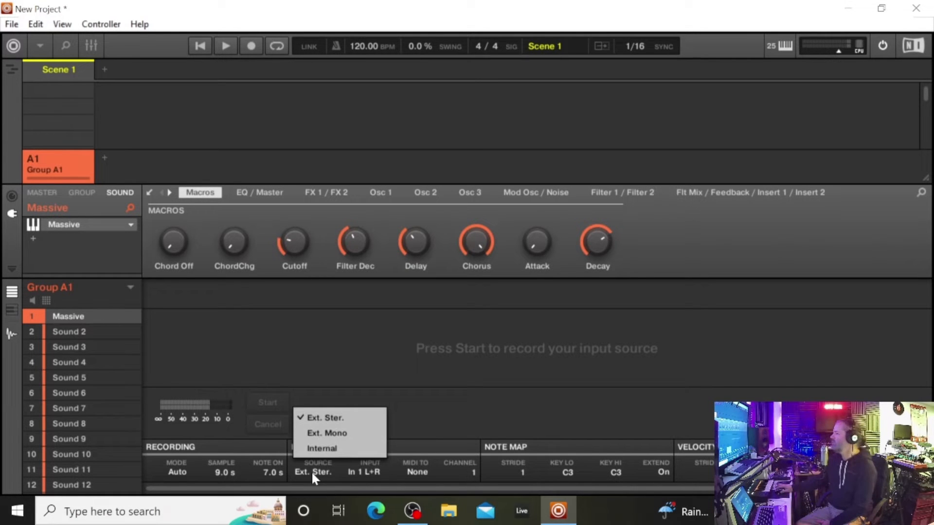
click(326, 448)
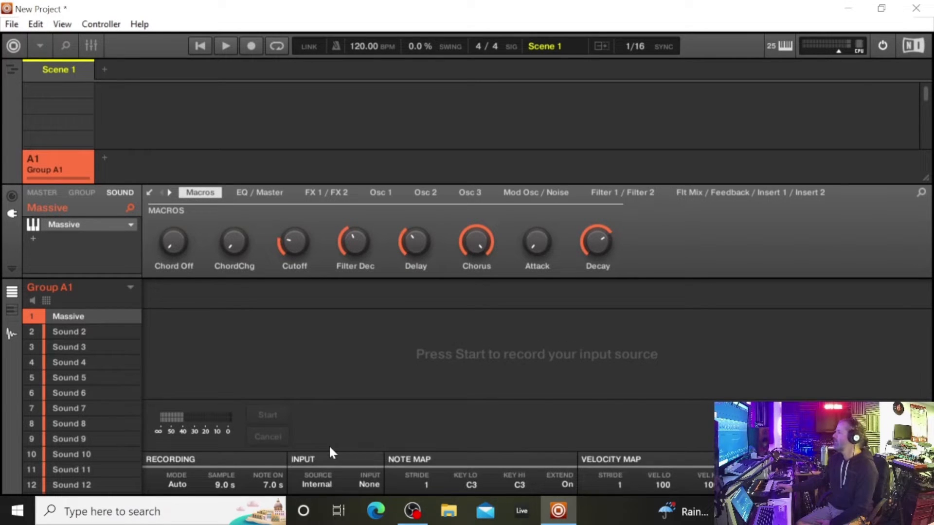
click(372, 480)
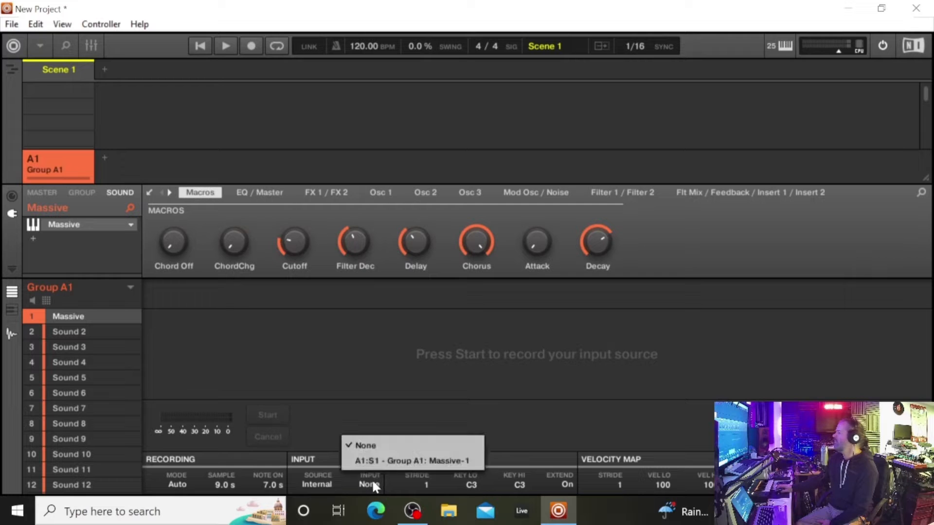
click(408, 461)
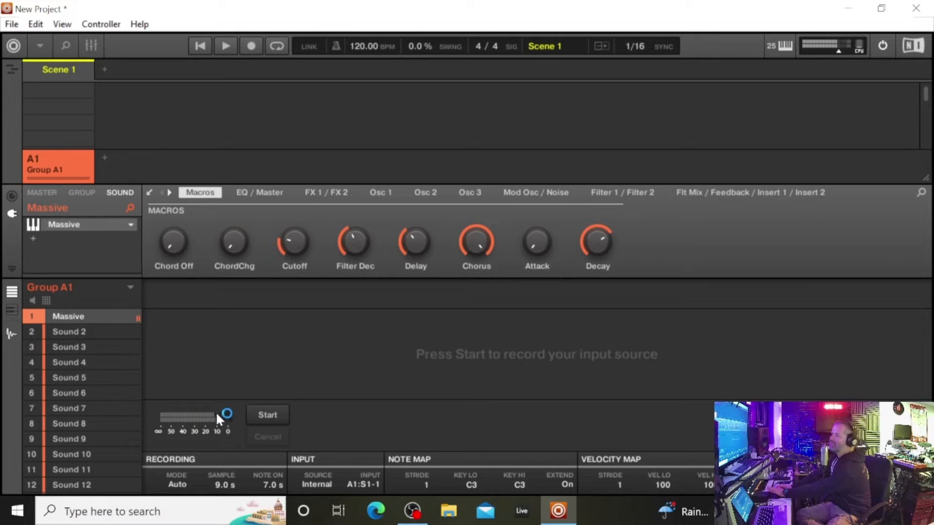
drag(217, 415, 207, 417)
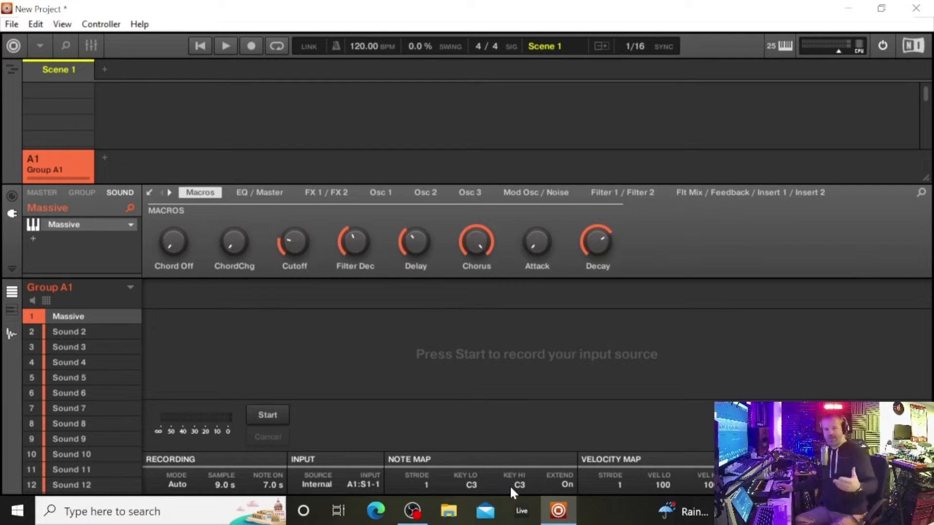
- Configure the note map with a key range from C2 to C5 and a stride of 3
click(469, 484)
text(c2)
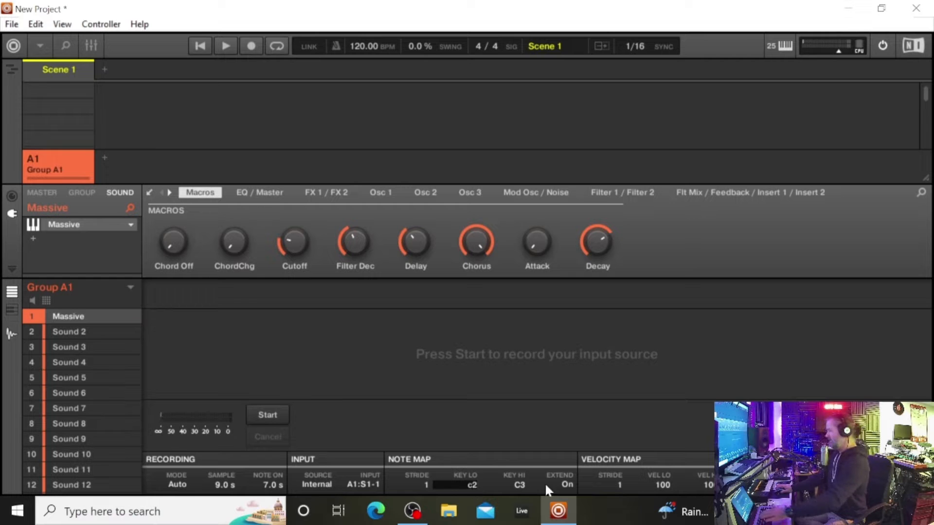
click(520, 483)
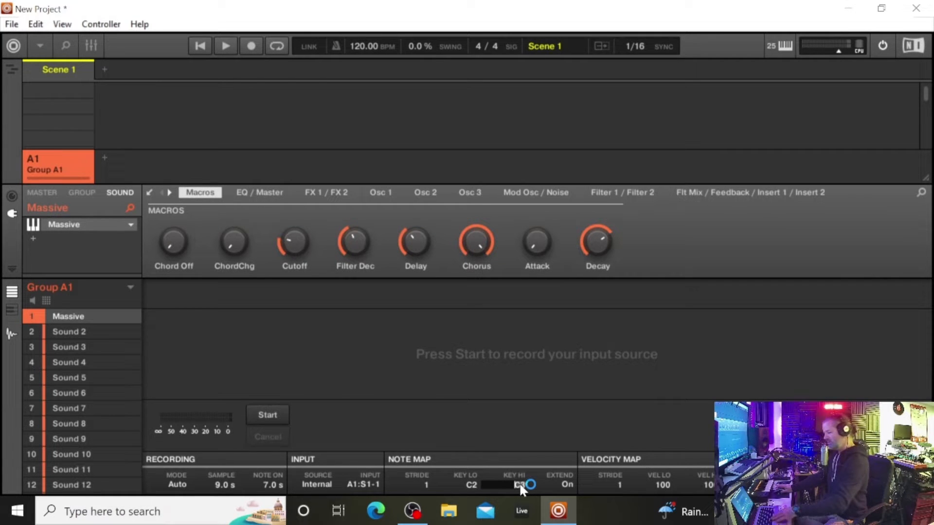
text(c5)
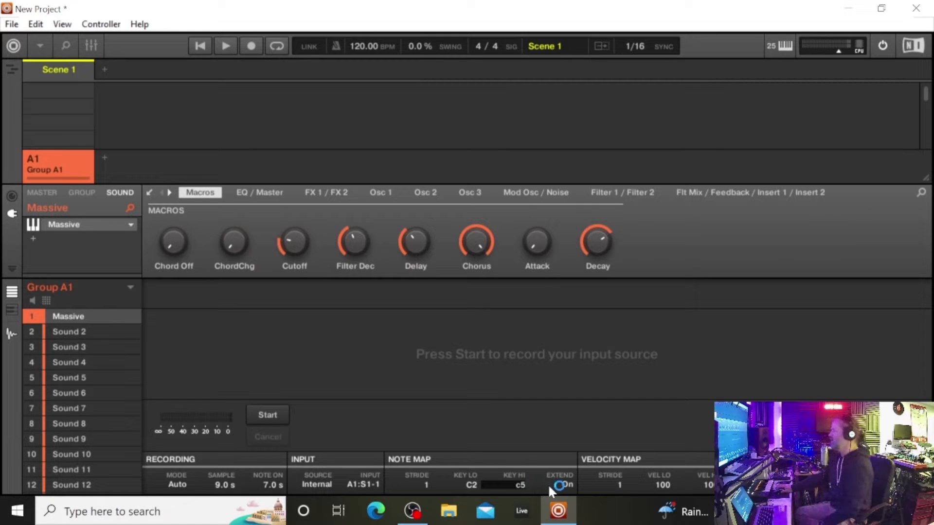
key(Return)
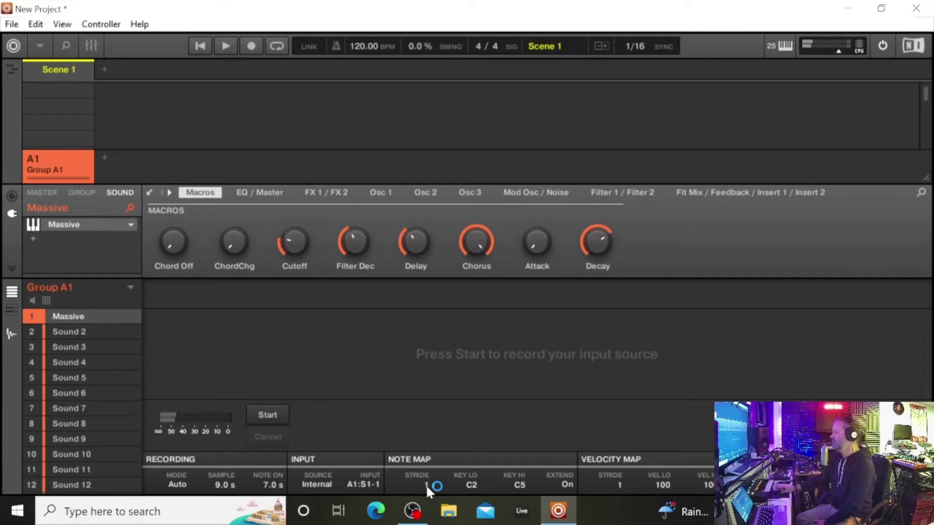
scroll(427, 488, up, 2)
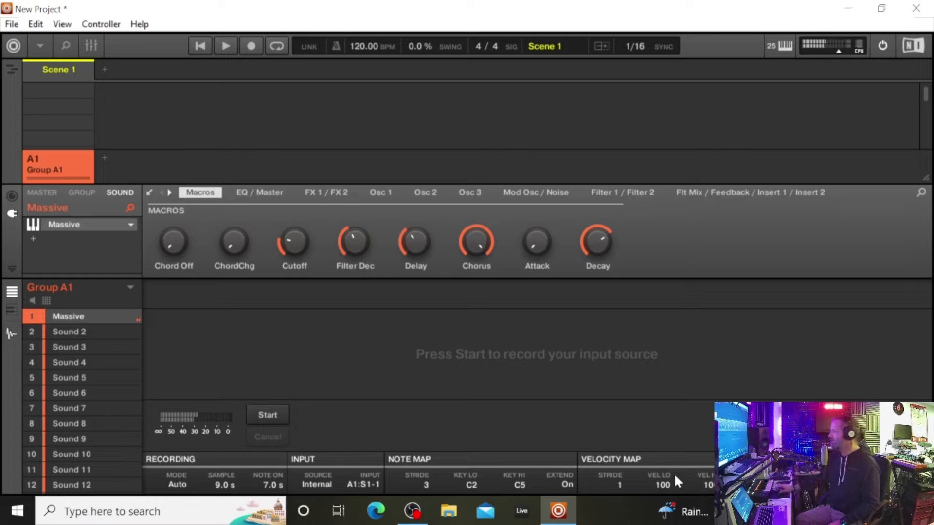
- Set the velocity map's low velocity to 127 and dismiss the Windows Update notification
double_click(664, 486)
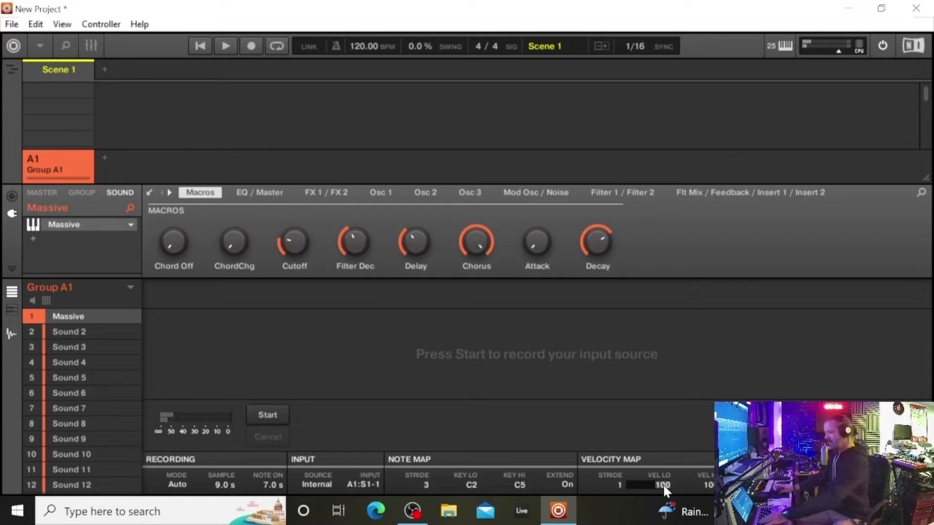
text(127)
key(Return)
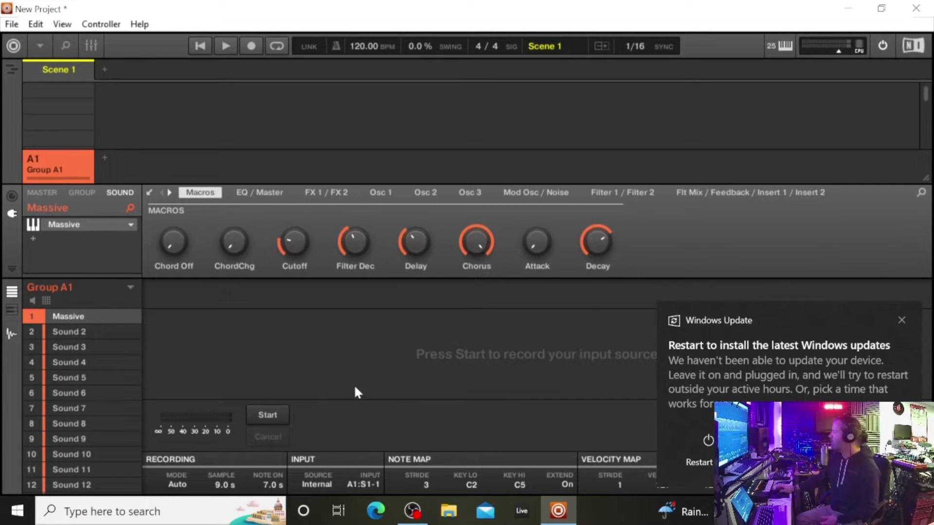
click(902, 321)
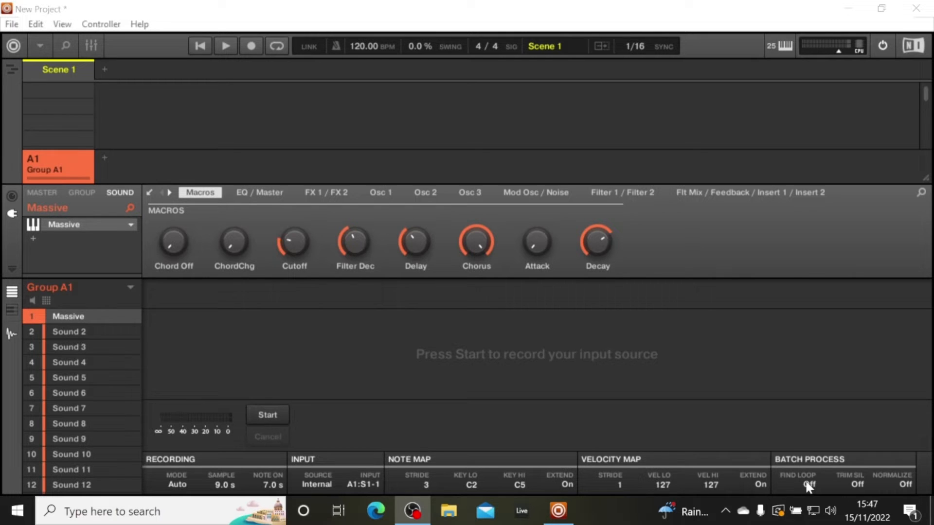
- Turn on silence trimming in the batch processing options and start the automatic sampling
click(861, 485)
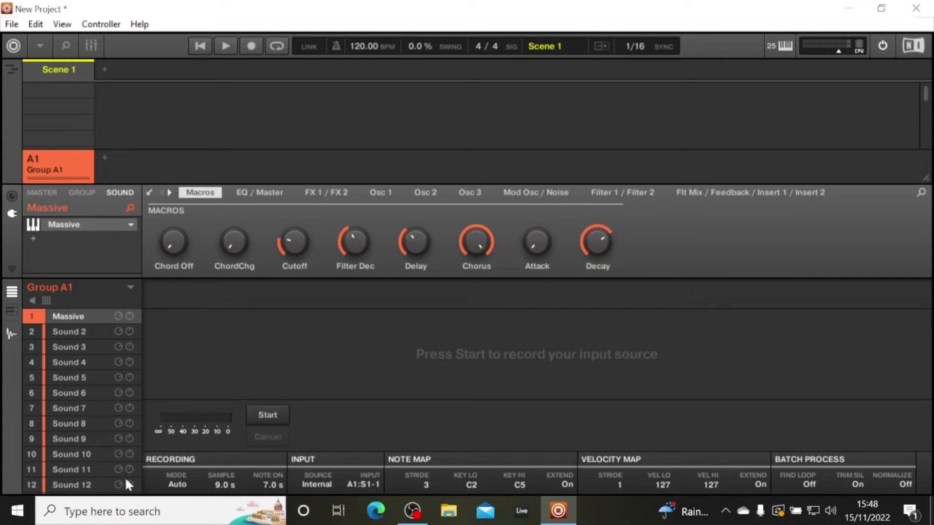
click(234, 517)
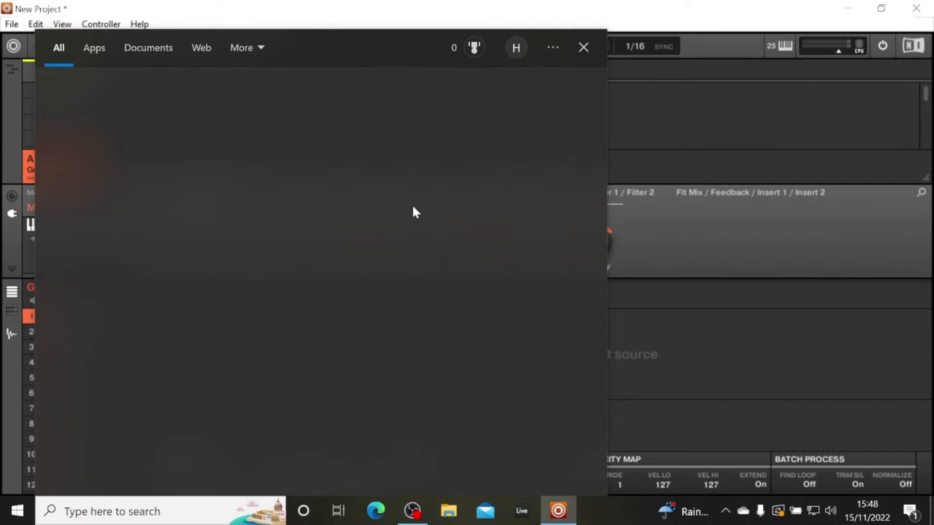
click(720, 119)
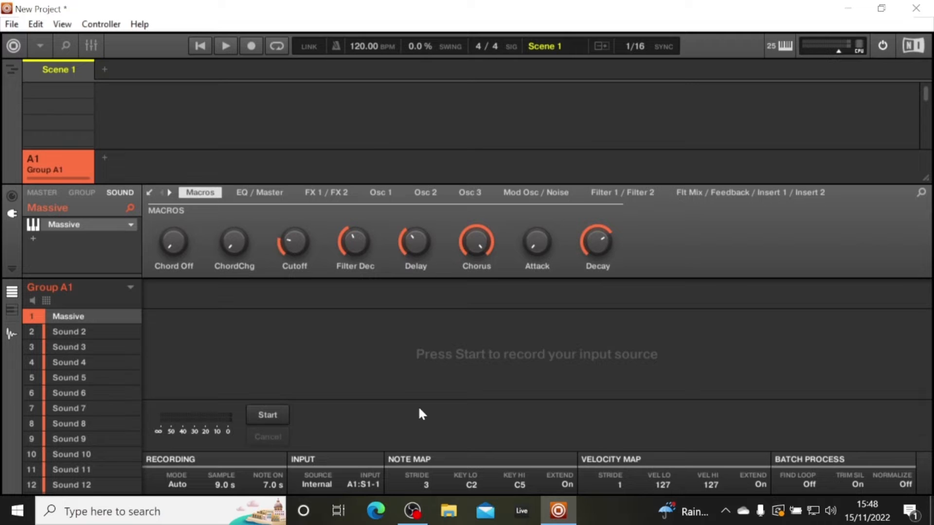
click(273, 415)
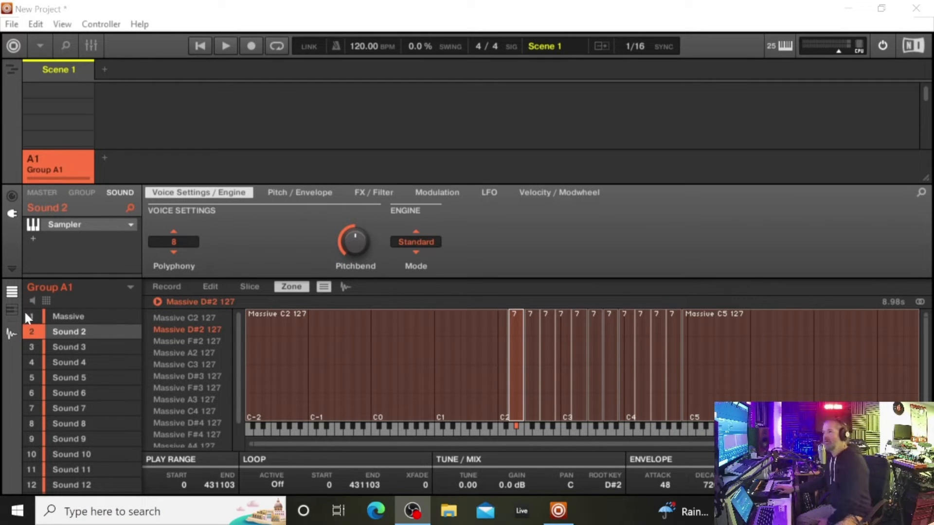
- Cut the original Massive sound from slot 1 of Group A1
click(74, 321)
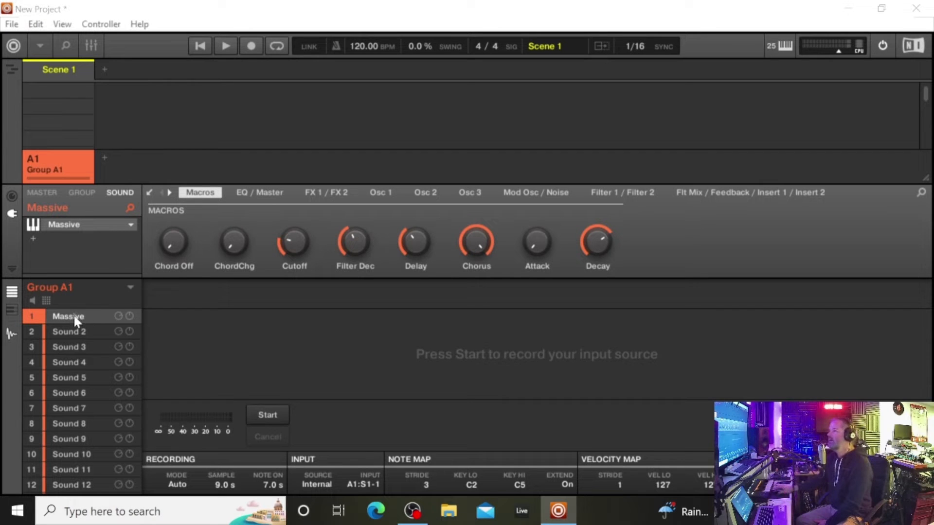
right_click(73, 315)
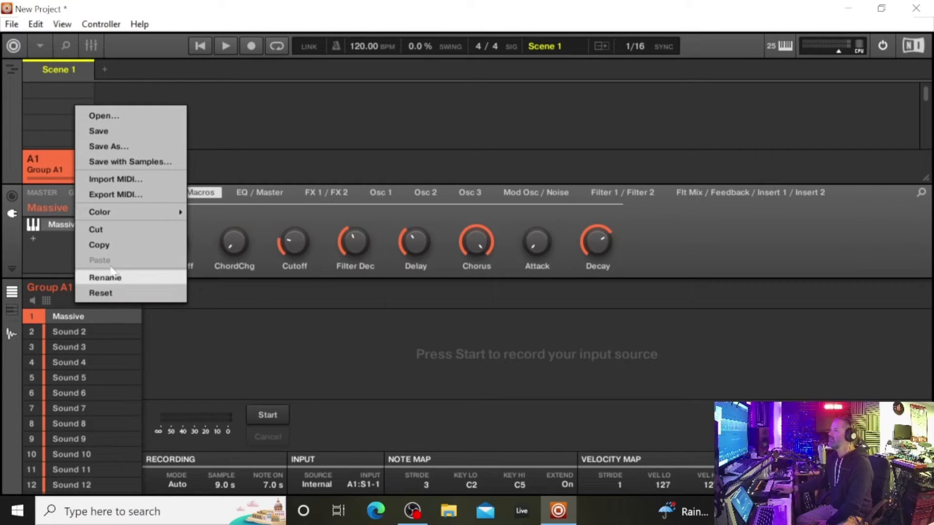
click(106, 230)
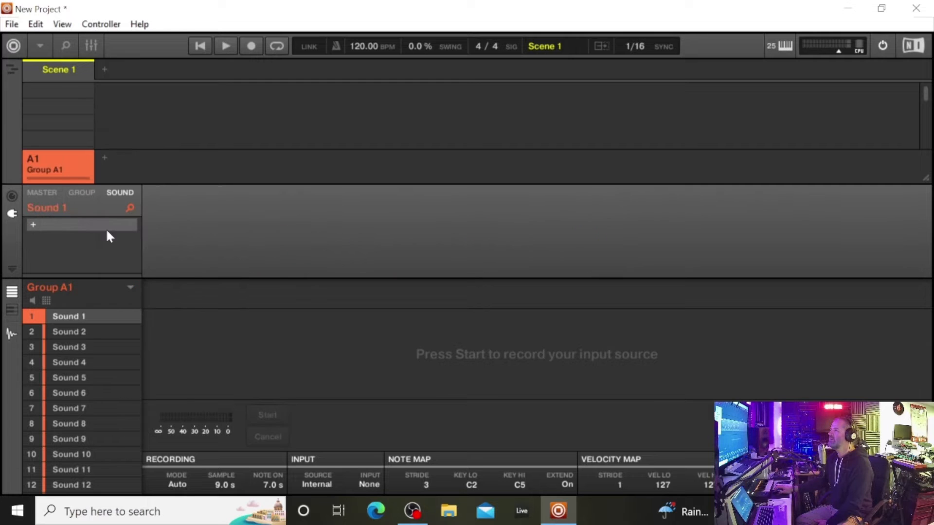
- Examine how the sampled Massive zones of Sound 2 are mapped across the keyboard
click(58, 331)
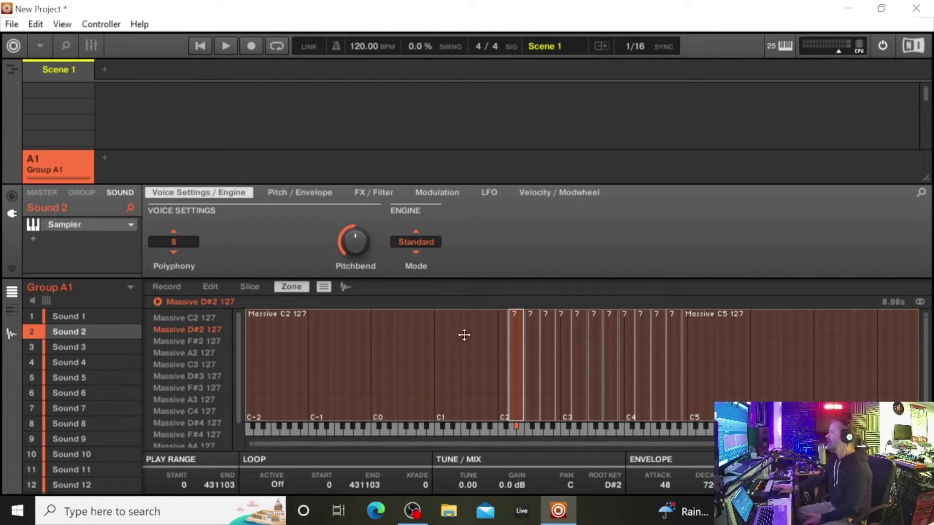
click(265, 356)
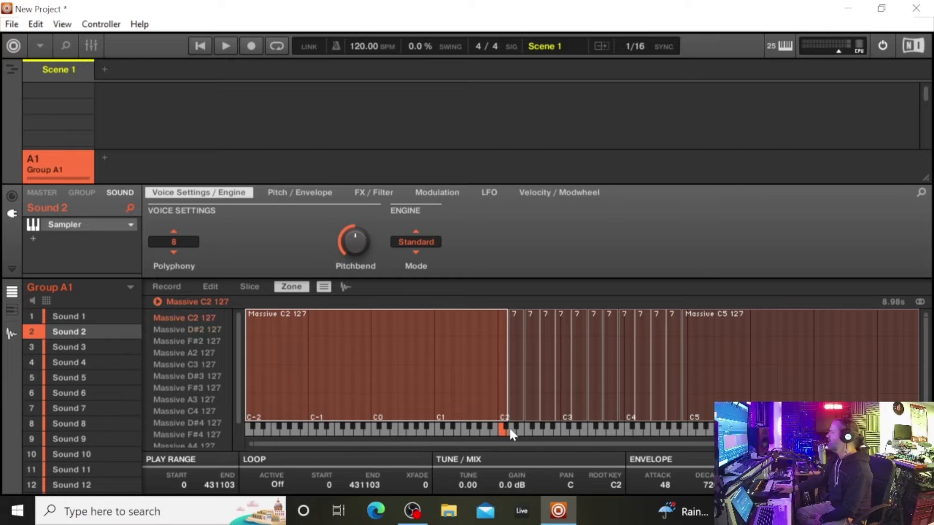
drag(509, 427, 686, 428)
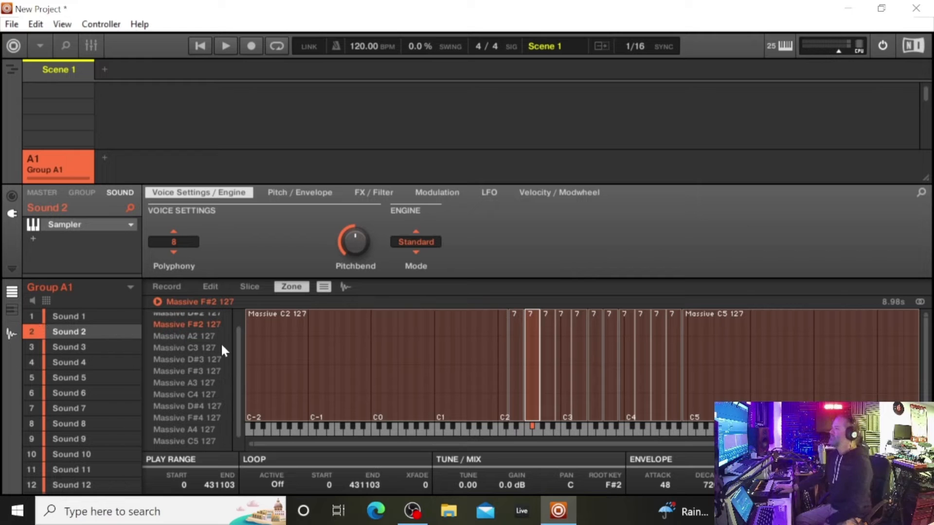
- Select the Massive C2 127 zone in Sound 2's zone list
scroll(236, 374, up, 1)
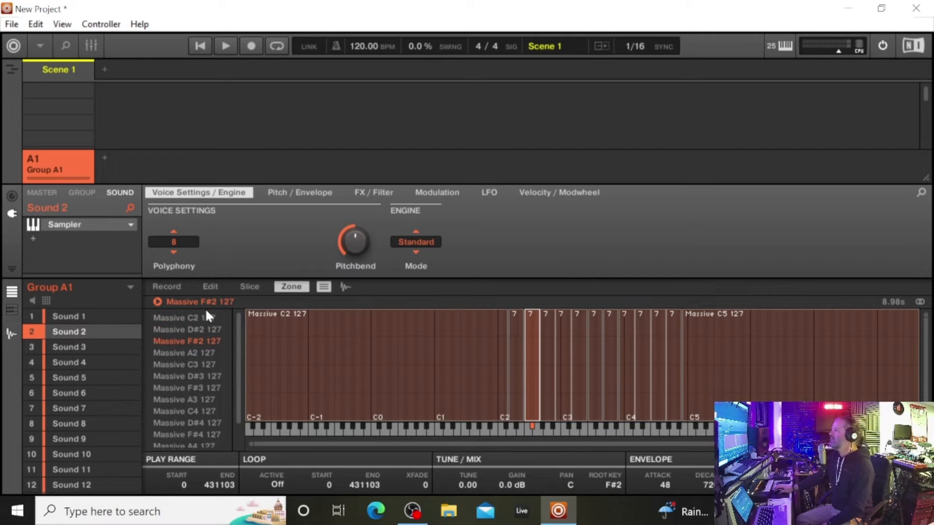
click(193, 317)
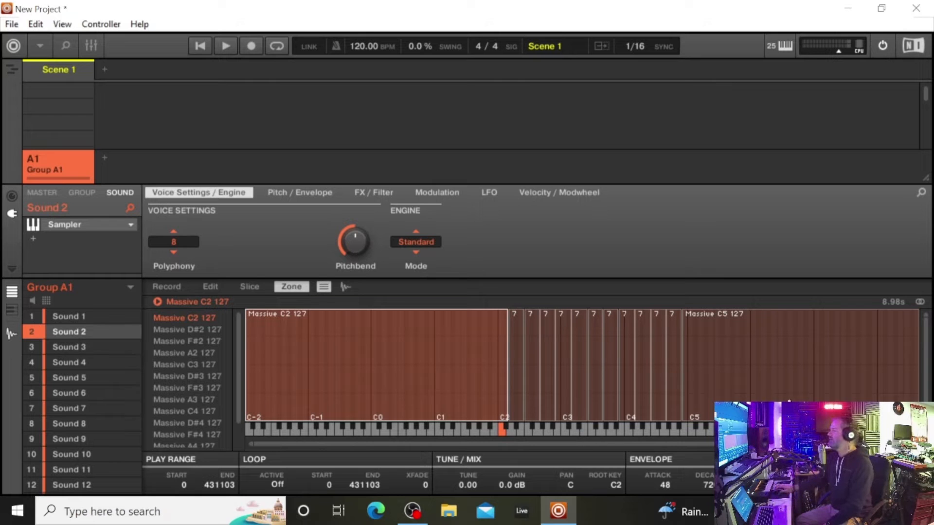
mouse_move(240, 379)
mouse_down()
mouse_move(239, 410)
mouse_move(237, 380)
mouse_up()
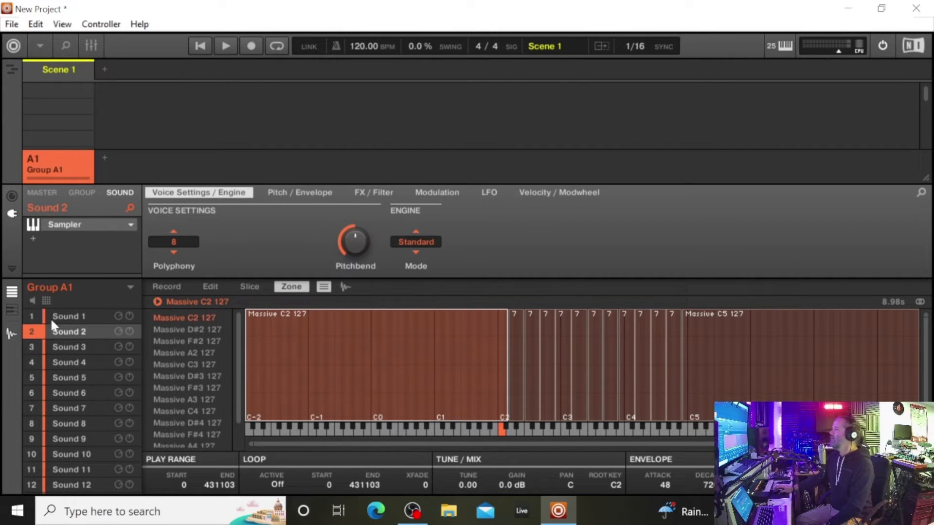
- Start saving Sound 2 together with its samples and choose the Desktop as the destination folder
right_click(73, 335)
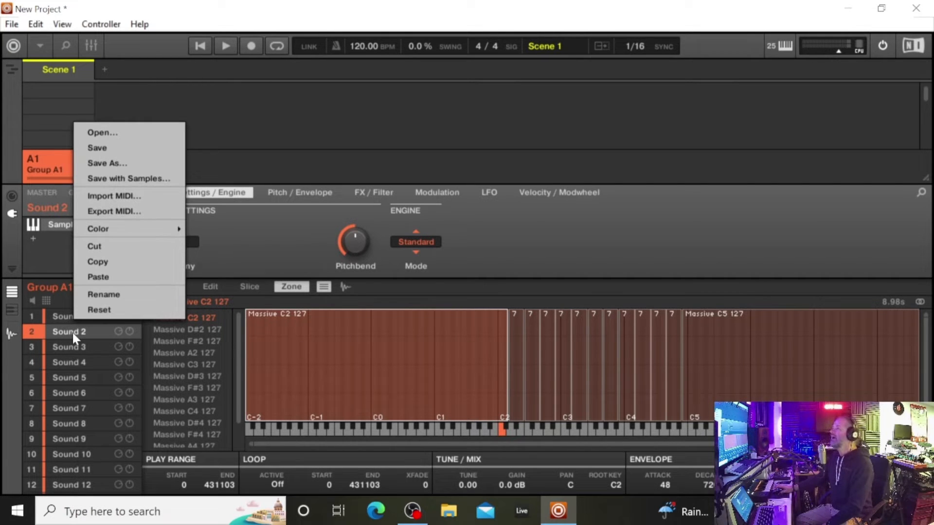
click(127, 178)
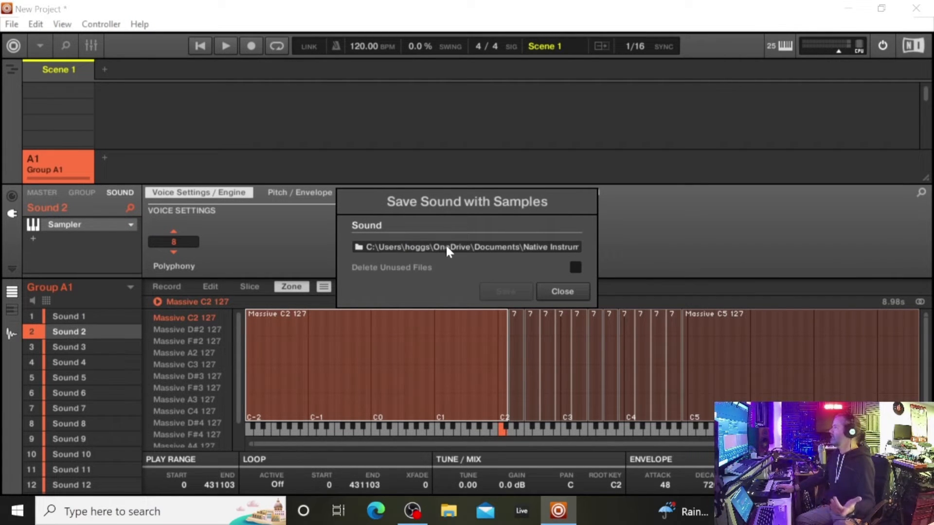
click(574, 266)
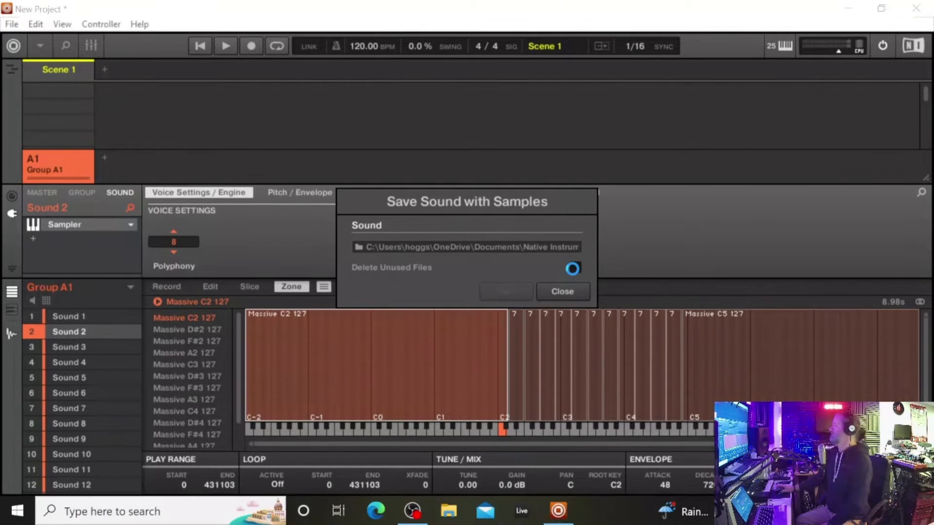
click(360, 248)
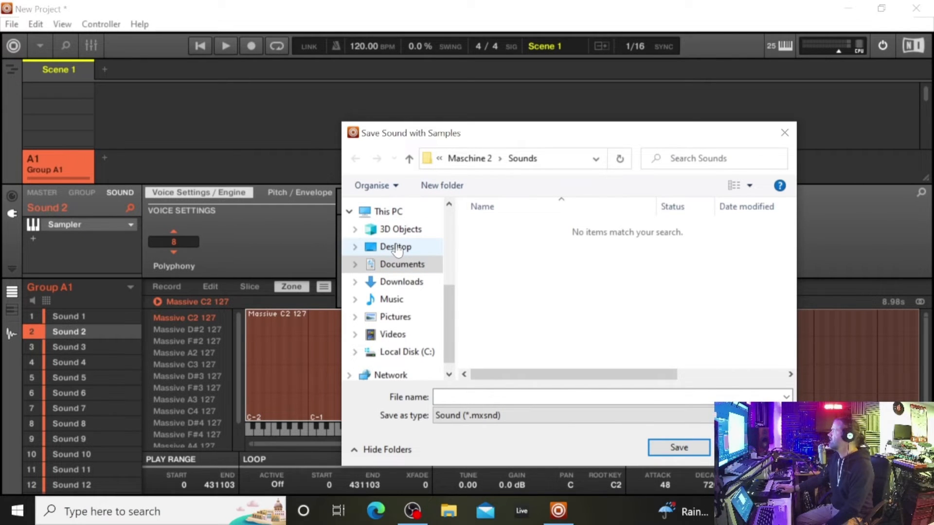
drag(392, 248, 394, 248)
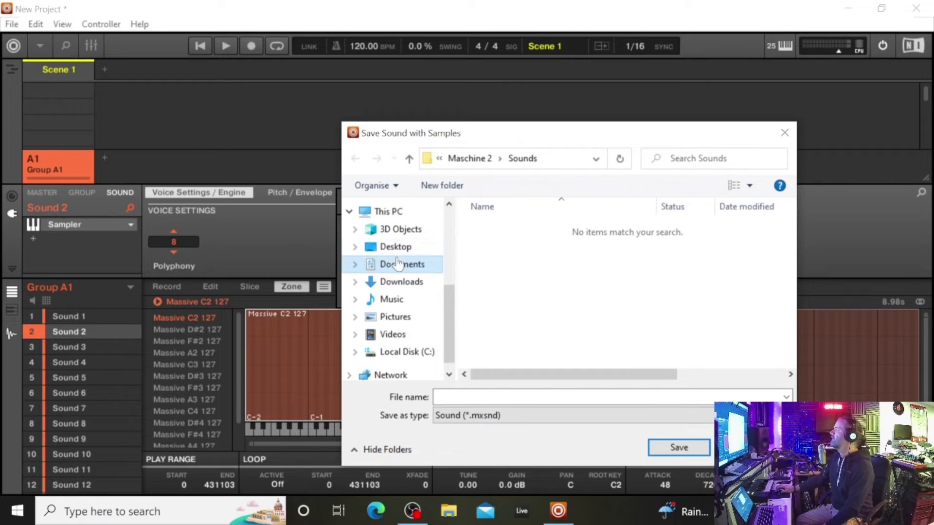
click(395, 247)
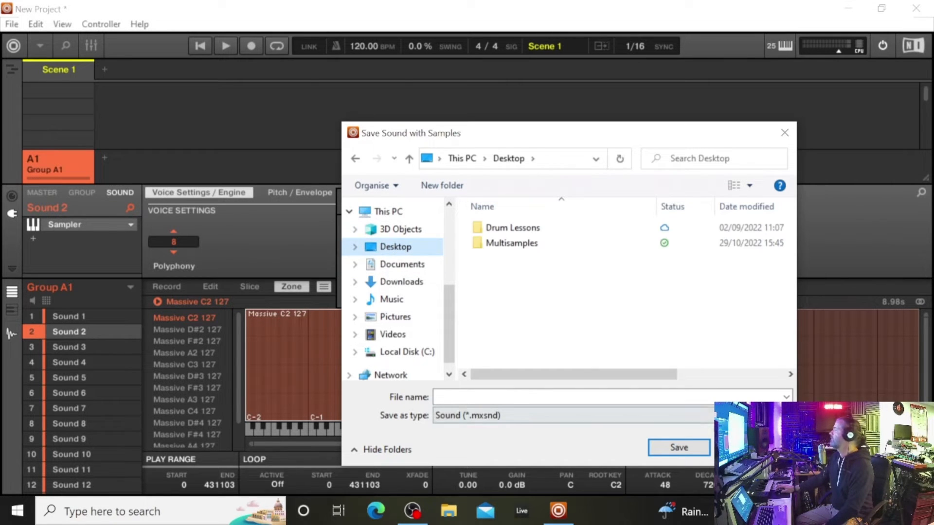
- Name the sound file Massive 1 and save it with its samples
click(680, 446)
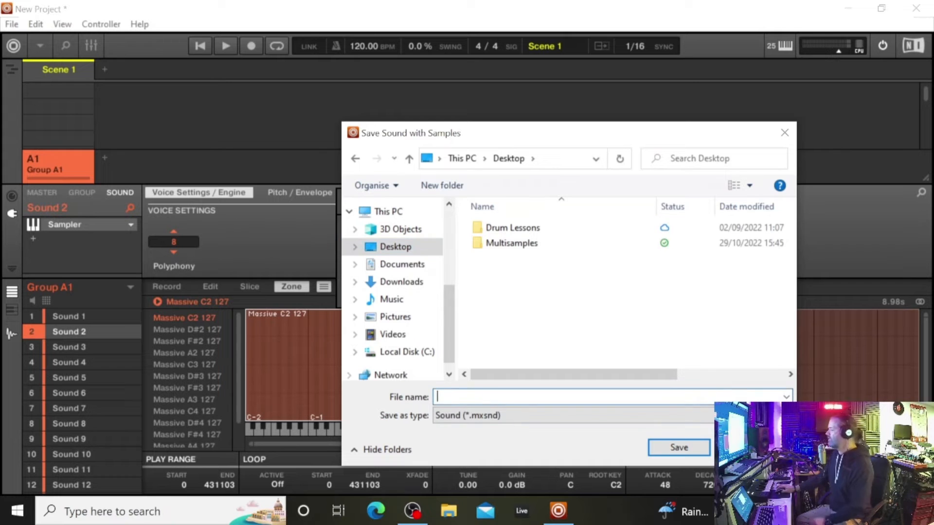
text(Massi)
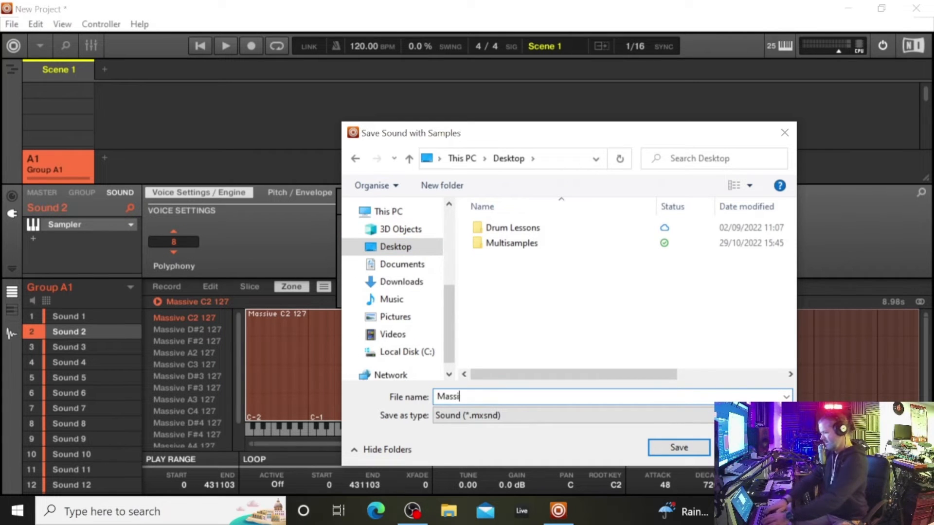
text(ve 1)
key(Return)
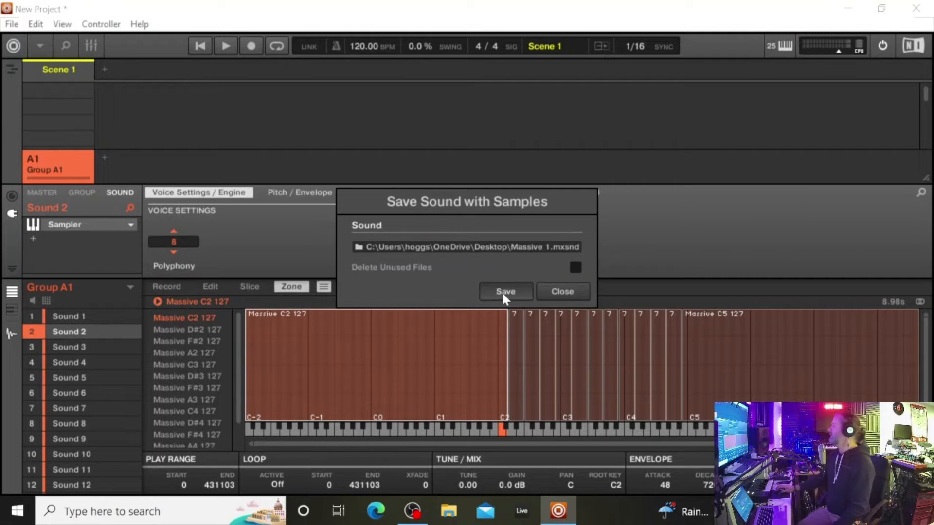
click(501, 291)
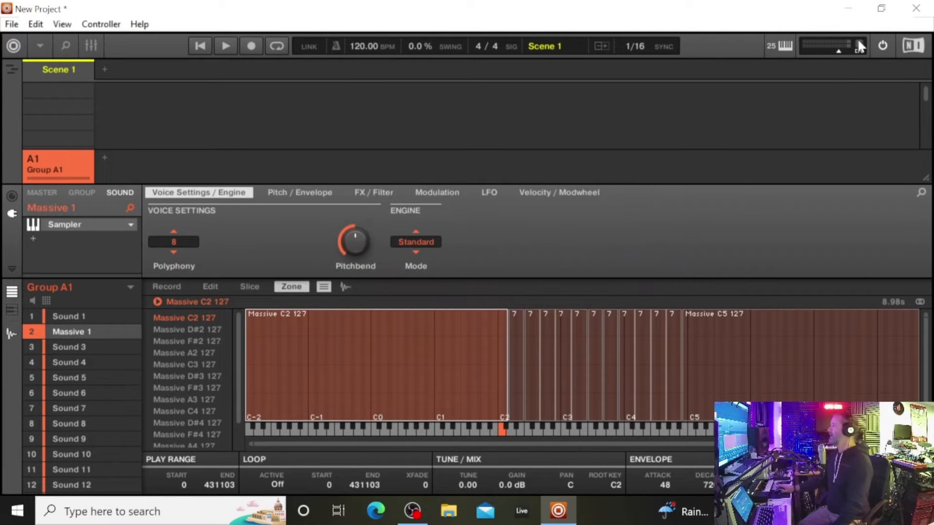
- Minimize Maschine, switch to Ableton Live and close the Massive plug-in window
click(846, 10)
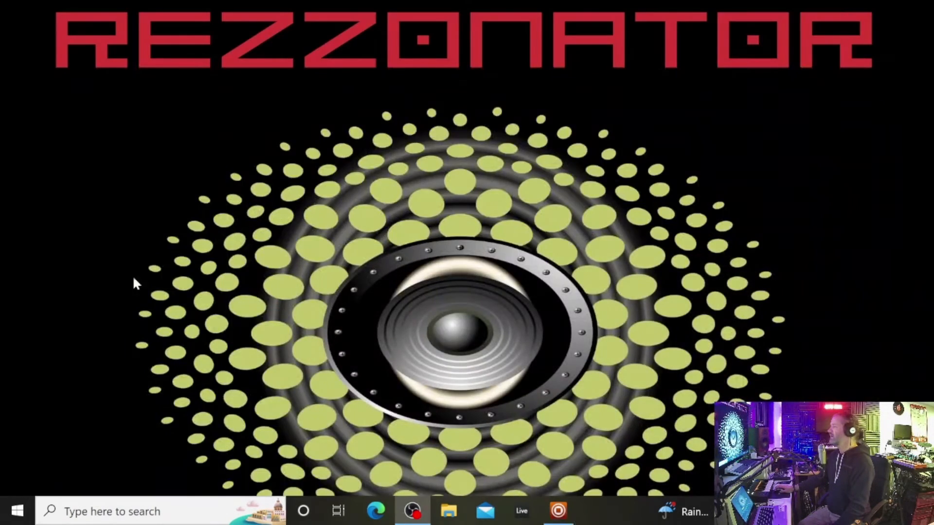
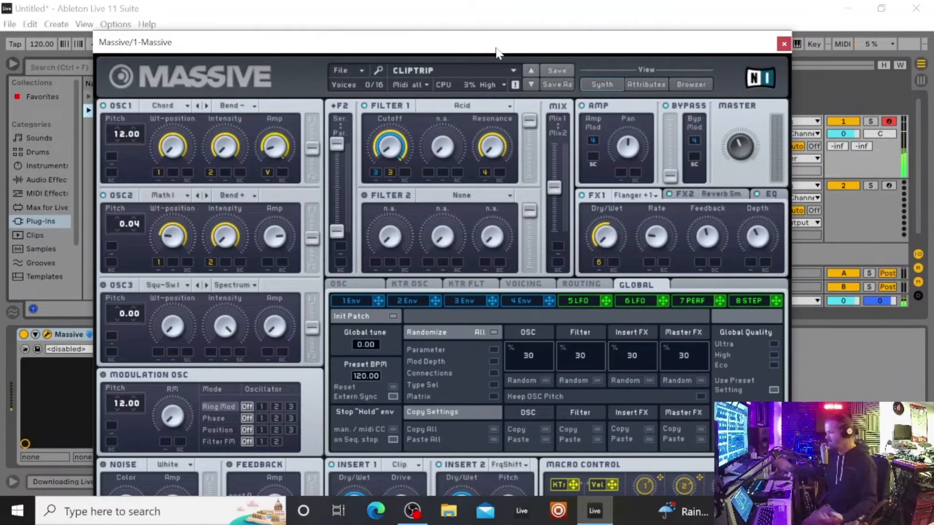
click(783, 44)
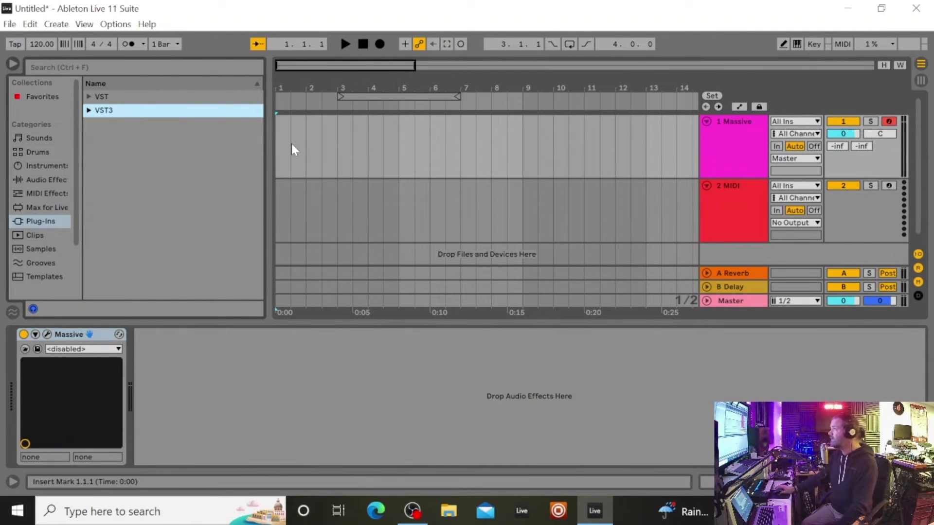
drag(277, 145, 394, 143)
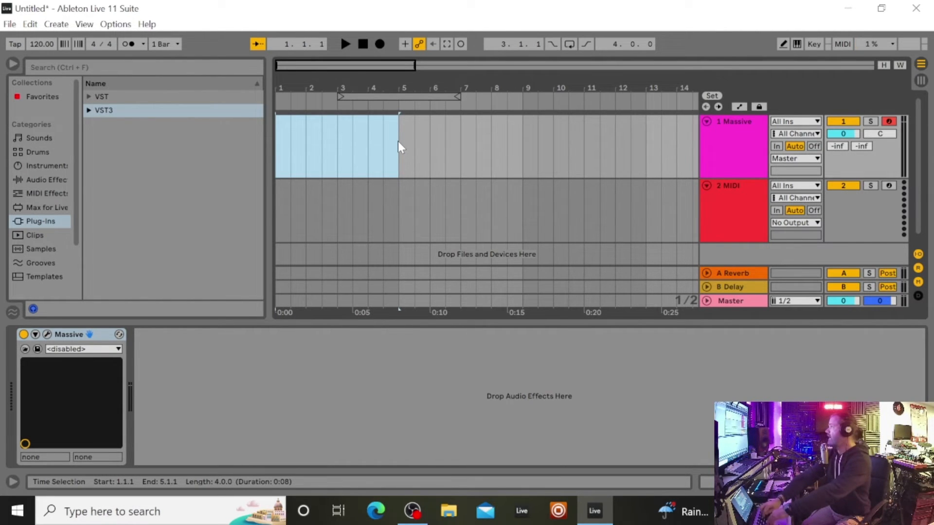
key(ctrl+shift+t)
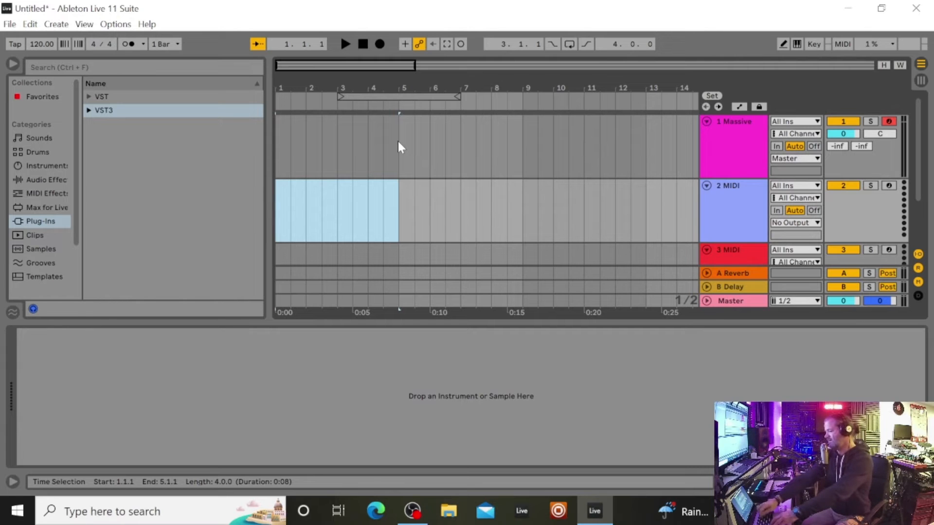
key(ctrl+z)
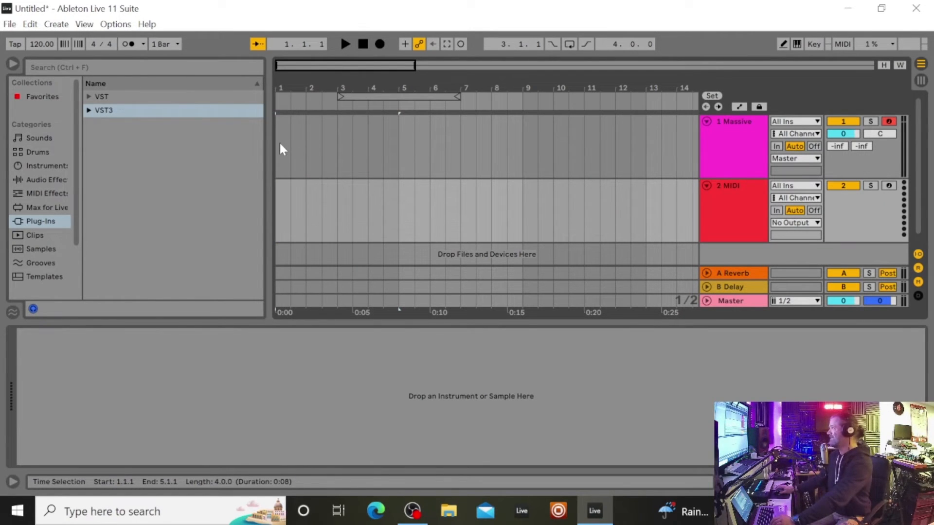
- Insert an empty four-bar MIDI clip from bar 1 on the Massive track and enlarge the clip editor
drag(281, 144, 405, 146)
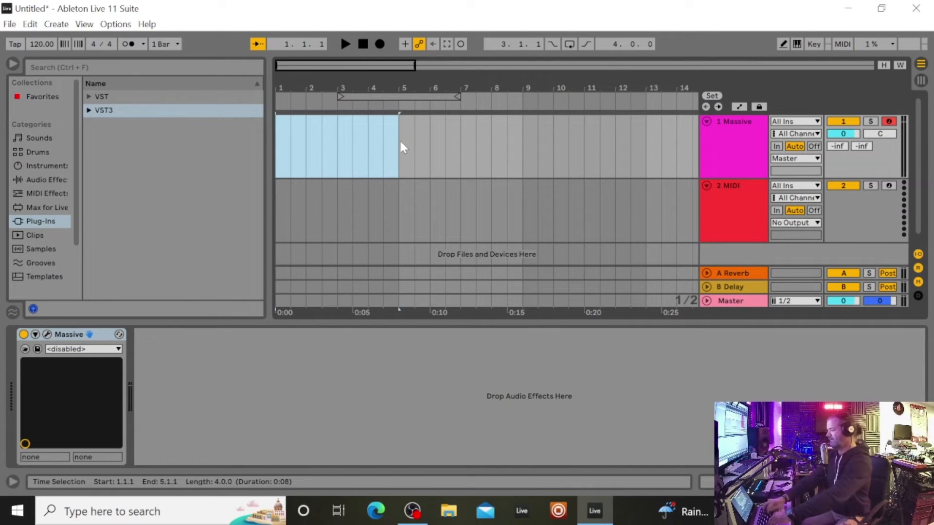
key(ctrl+shift+m)
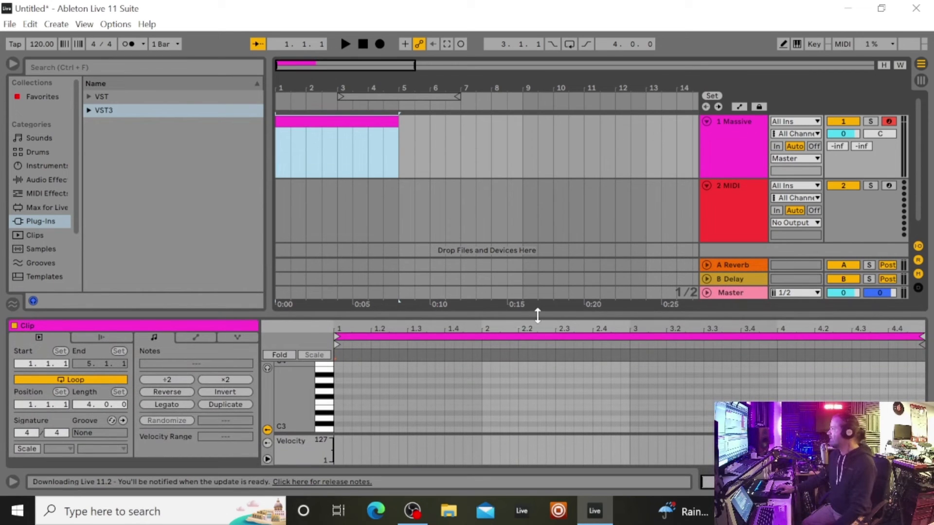
drag(532, 315, 532, 228)
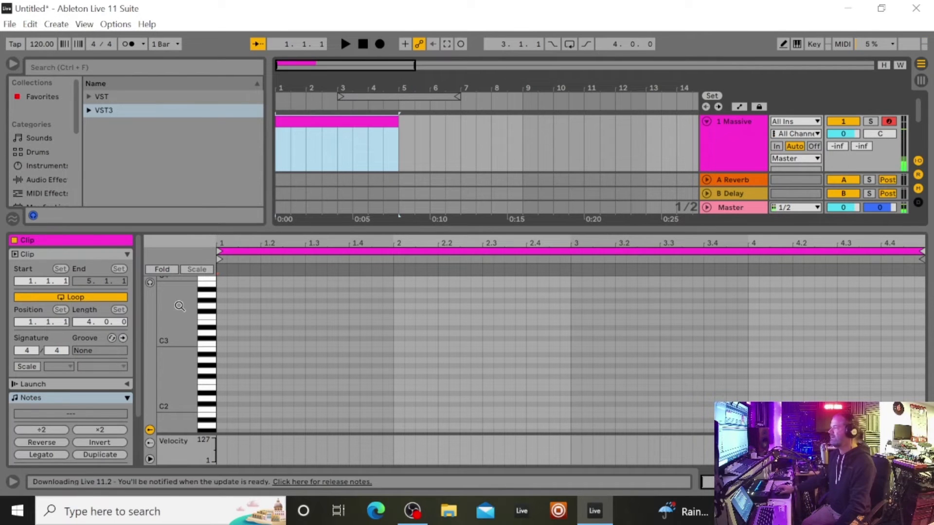
- Add a C1 note at the clip's start, set the grid to 1 Bar and extend the note to one full bar
drag(180, 351, 180, 257)
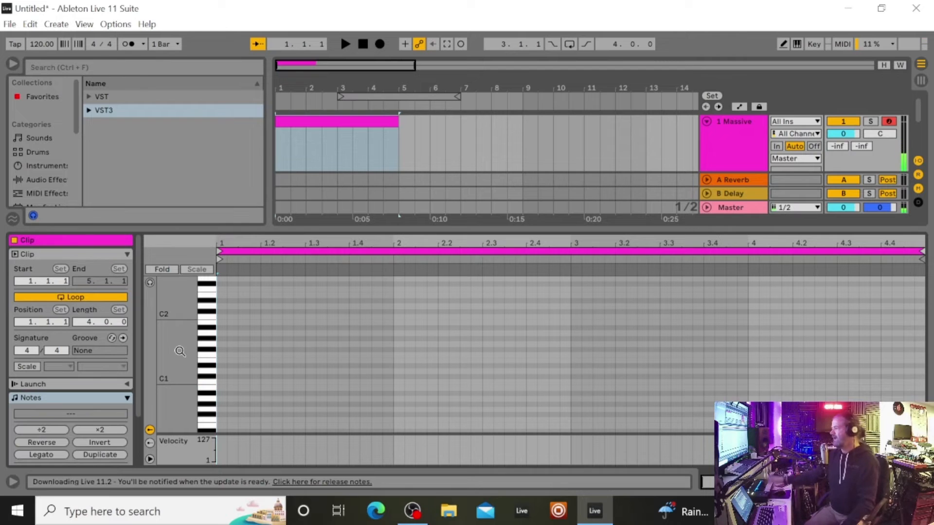
double_click(220, 382)
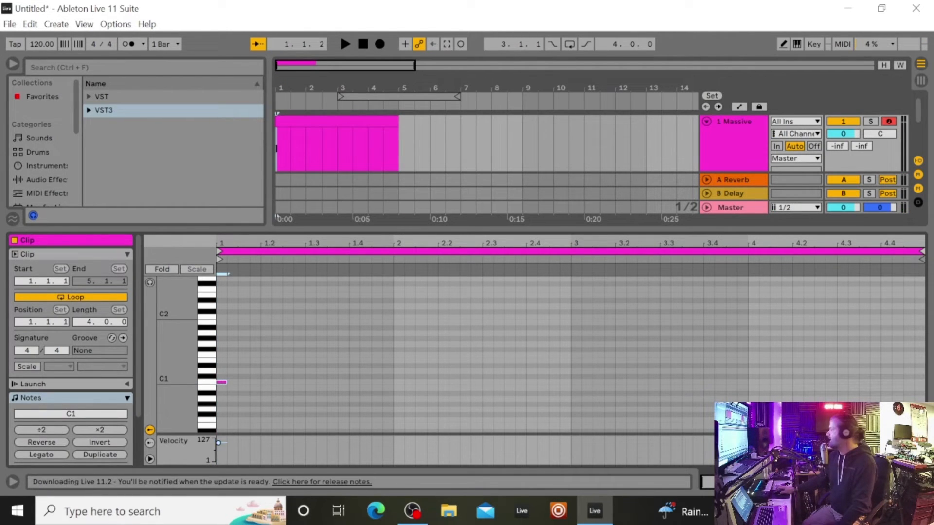
right_click(715, 291)
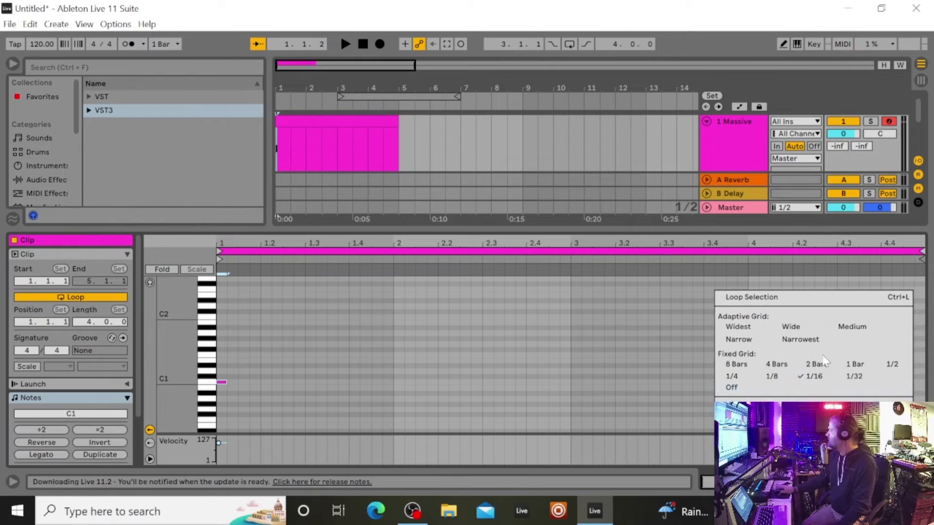
click(855, 366)
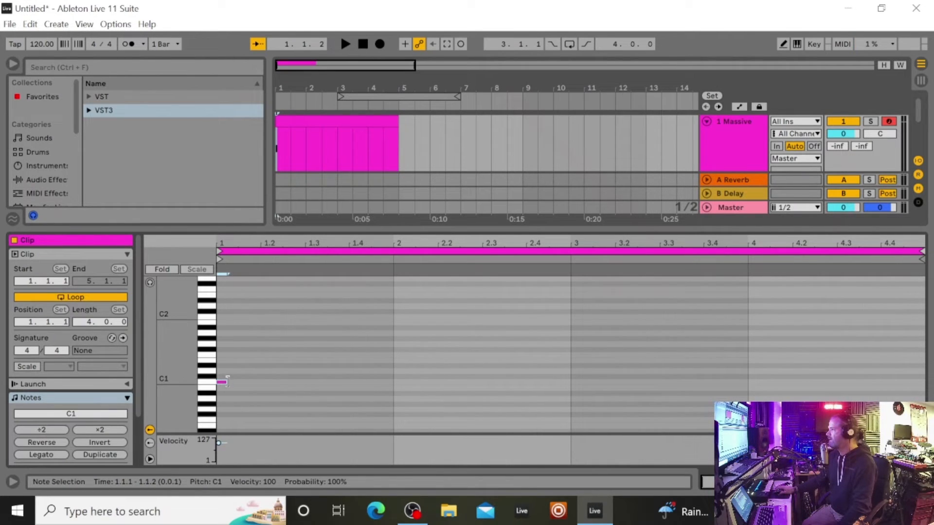
drag(228, 382, 393, 387)
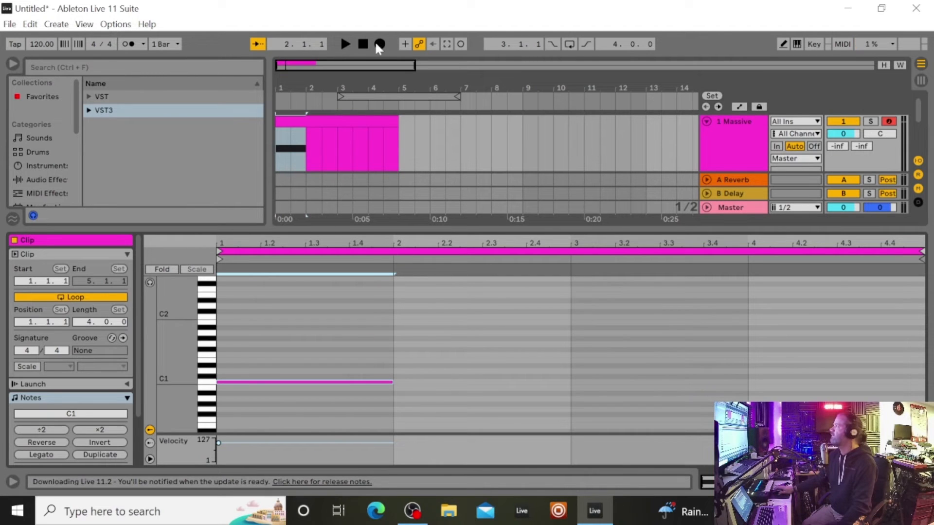
- Play the track briefly, and duplicate the one-bar C1 note three times to fill bars 2 to 4
click(345, 45)
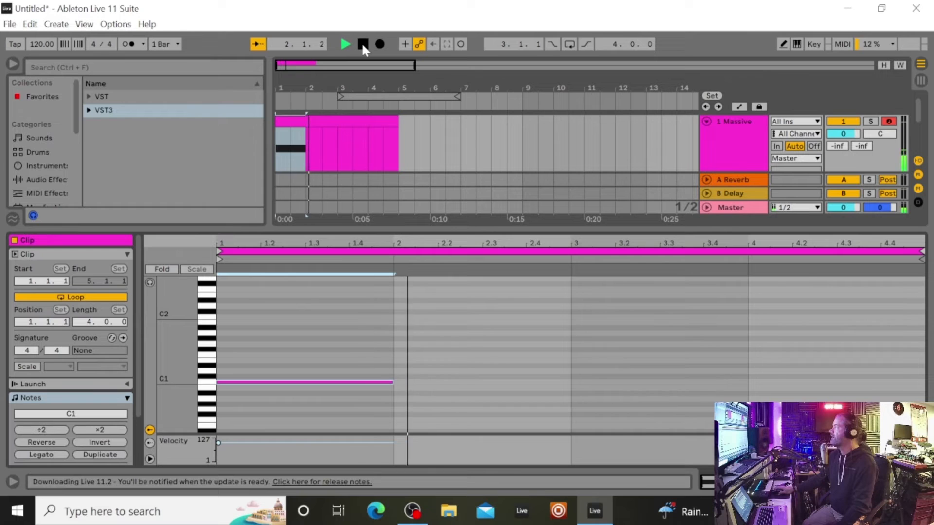
click(363, 43)
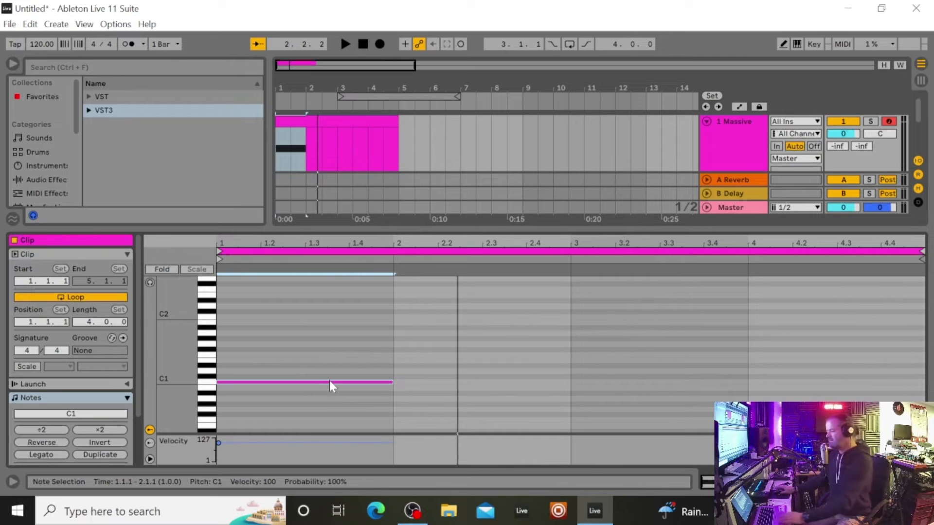
key(ctrl+d)
key(ctrl+d)
key(ctrl+d)
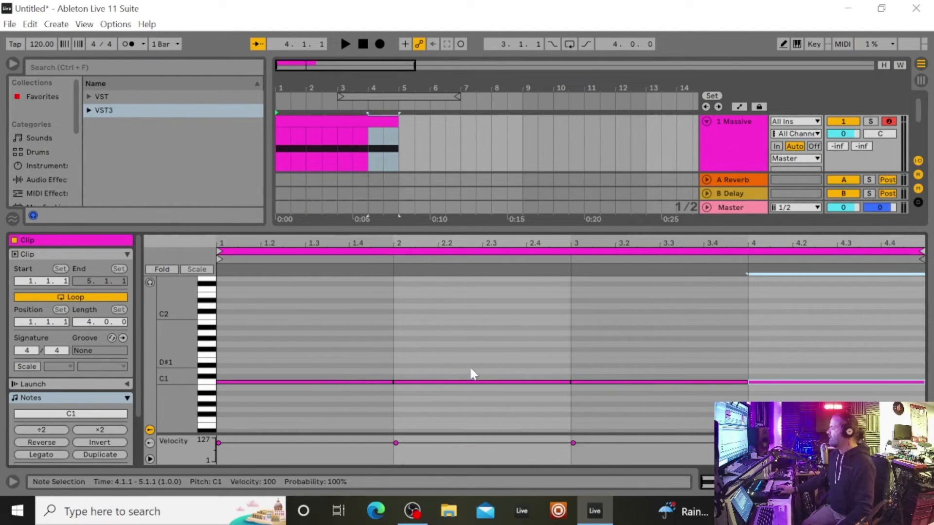
- Transpose the note in bar 2 of the clip up to D1
click(472, 382)
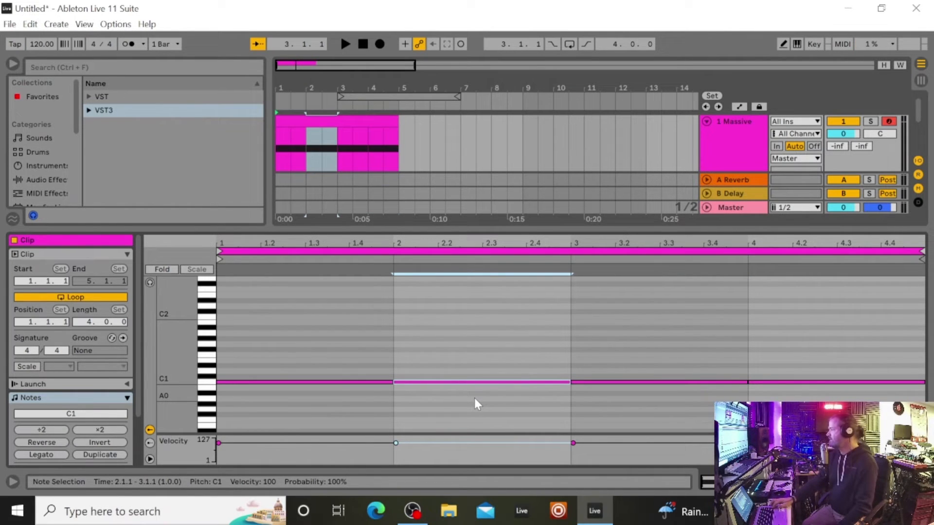
key(Up)
key(Up)
key(Up)
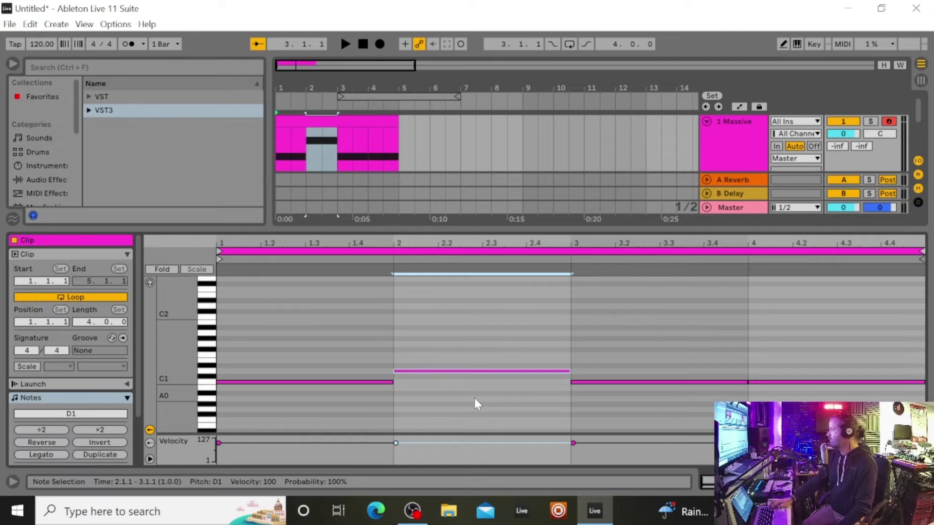
click(615, 382)
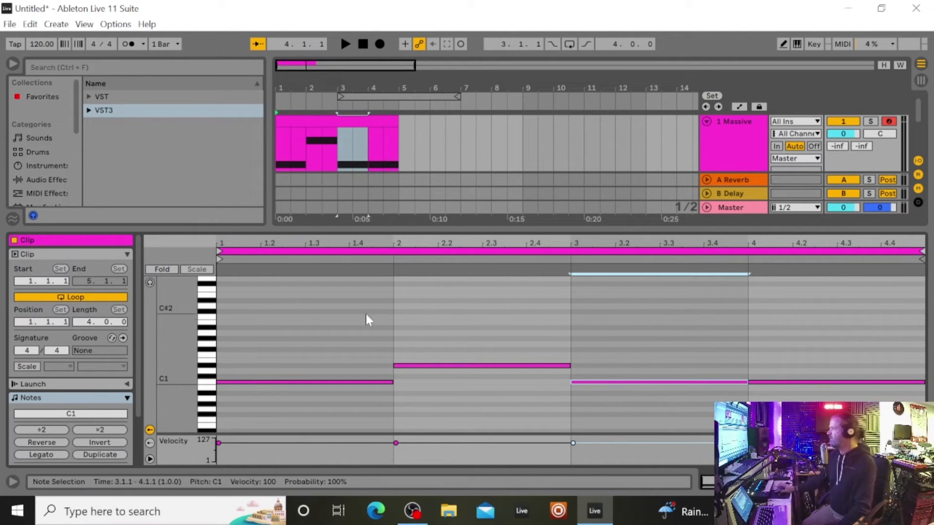
click(443, 366)
key(Down)
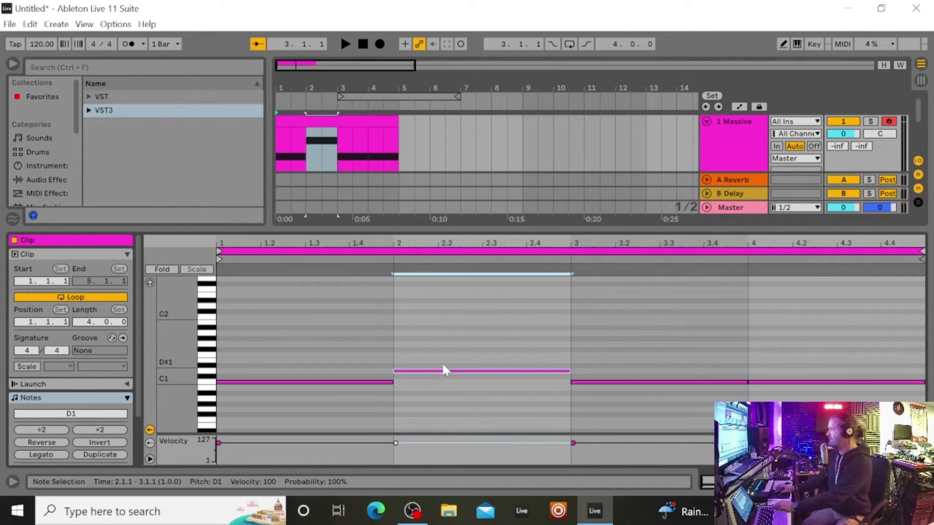
- Transpose the note in bar 3 of the clip up to E1
click(625, 382)
key(Up)
key(Up)
key(Up)
key(Up)
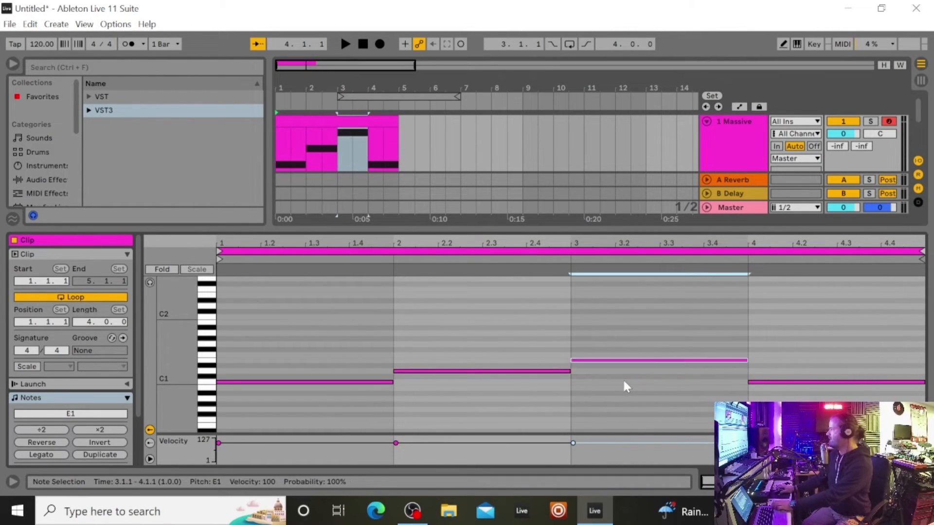
- Transpose the note in bar 4 of the clip up to F1
click(778, 381)
key(Up)
key(Up)
key(Up)
key(Up)
key(Up)
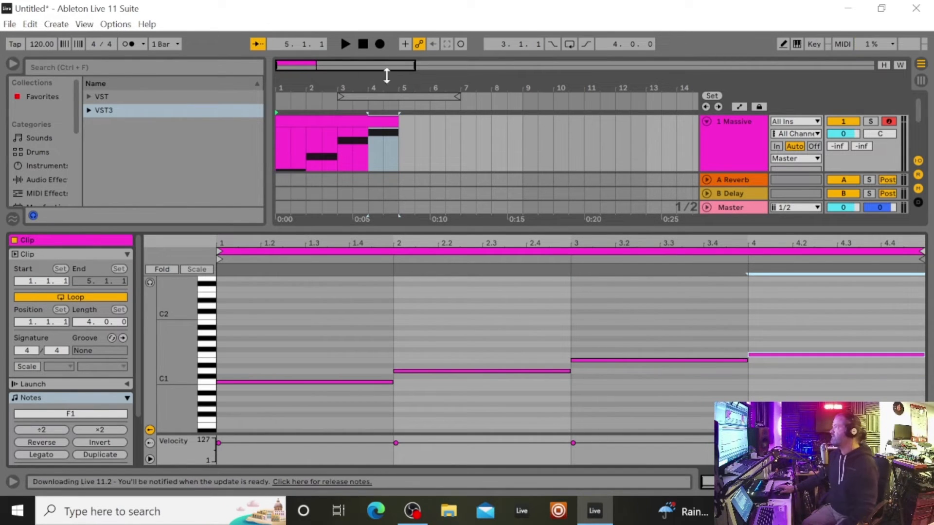
- Play the four-note clip briefly, stop and reset playback to the start, and hide the clip's note editor
click(345, 44)
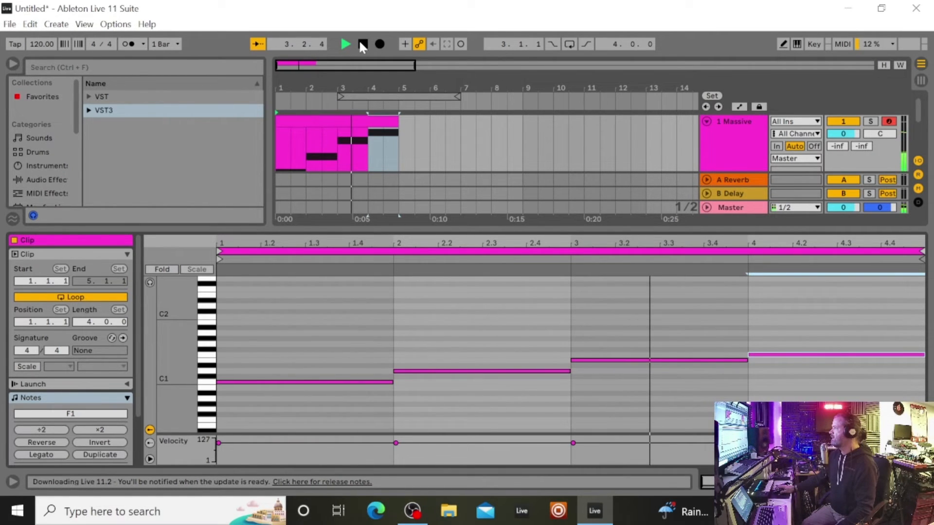
click(361, 43)
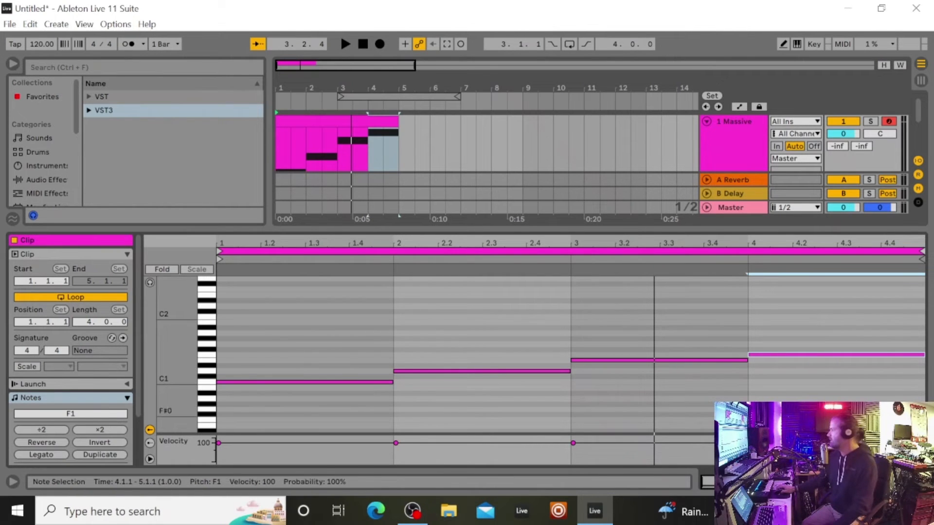
click(361, 44)
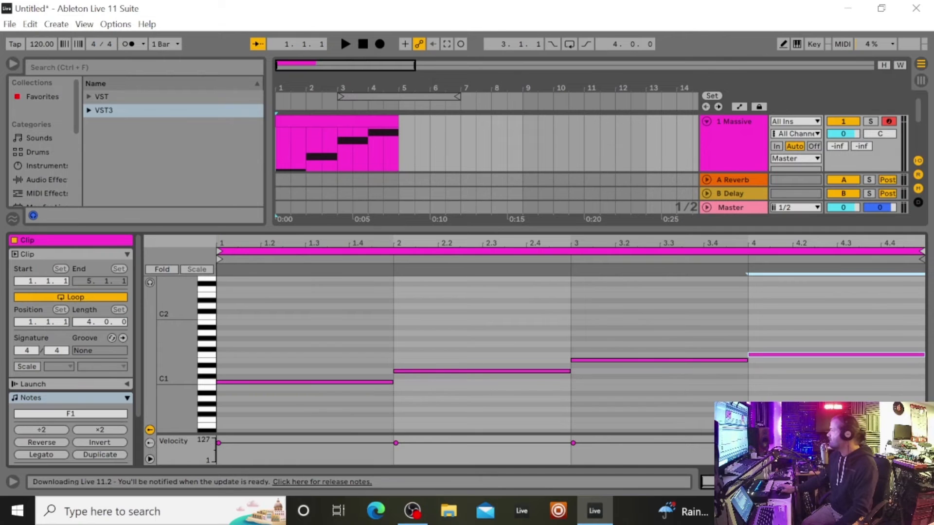
click(921, 483)
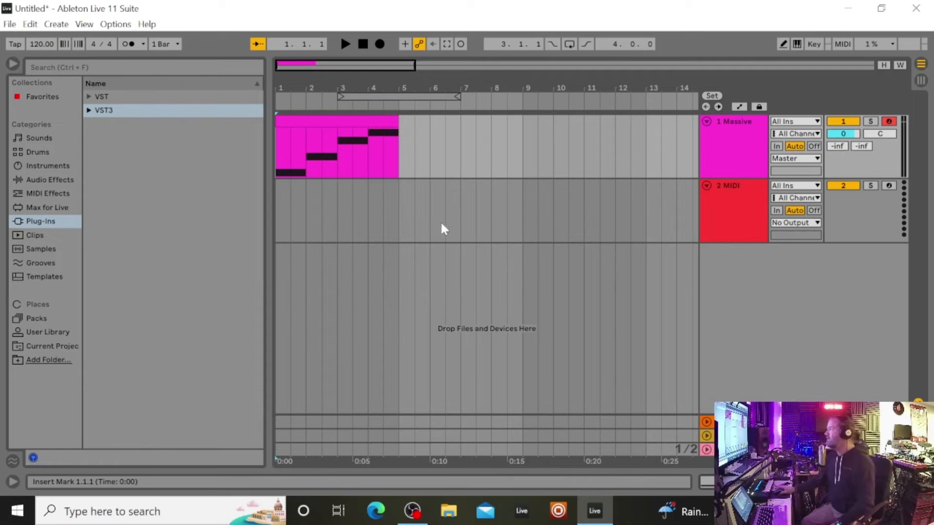
- Copy the four-bar MIDI clip from the Massive track onto the second MIDI track at bar 1
right_click(715, 137)
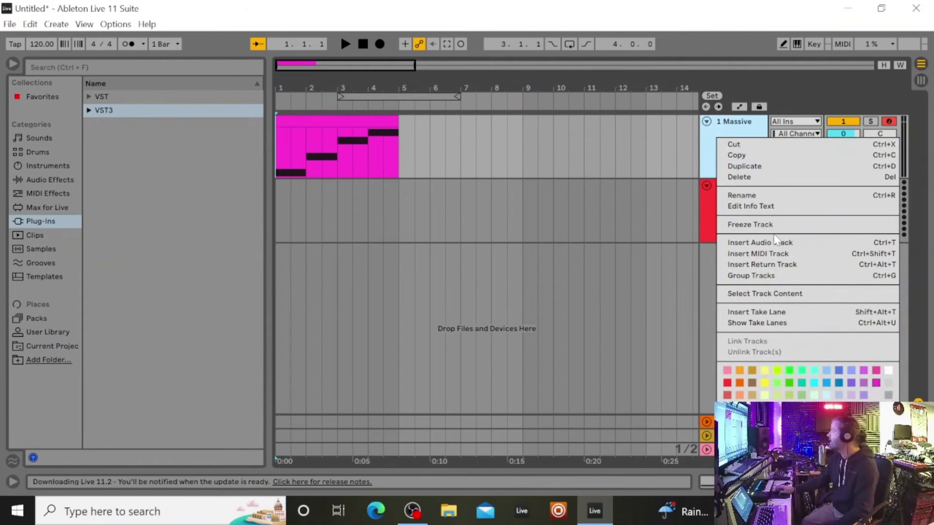
click(483, 315)
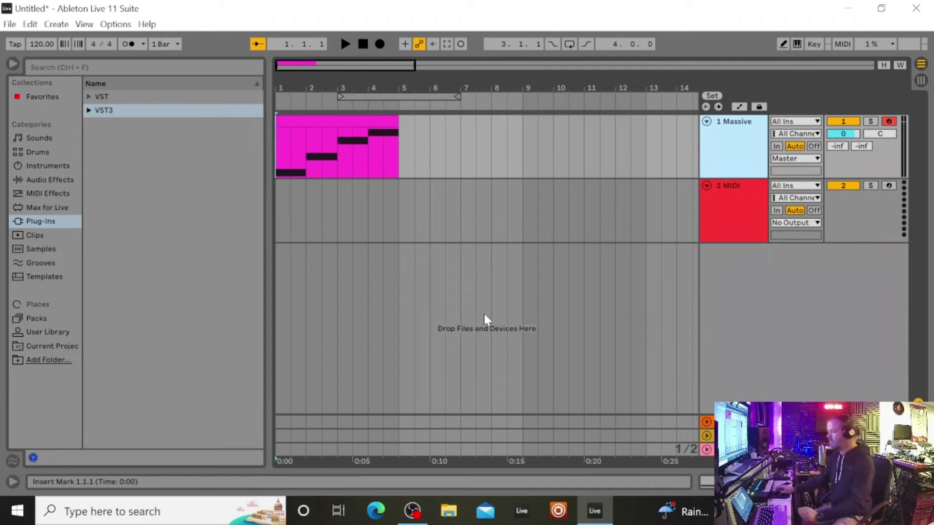
drag(346, 125, 339, 214)
- Freeze the Massive track and flatten it to audio
right_click(741, 132)
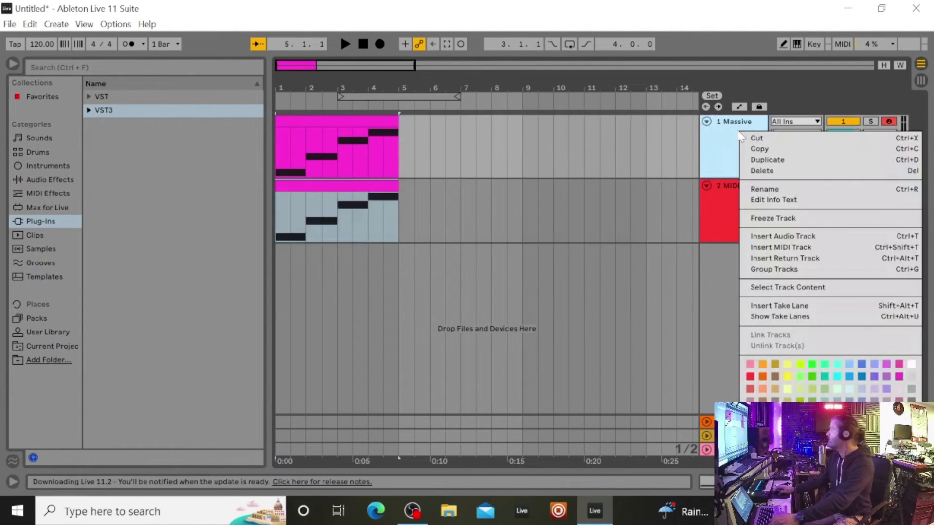
click(752, 158)
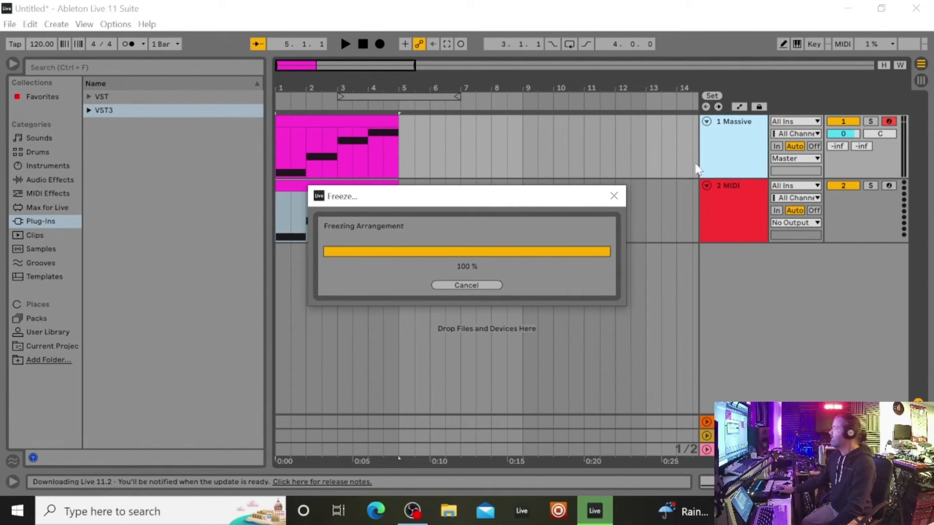
right_click(730, 139)
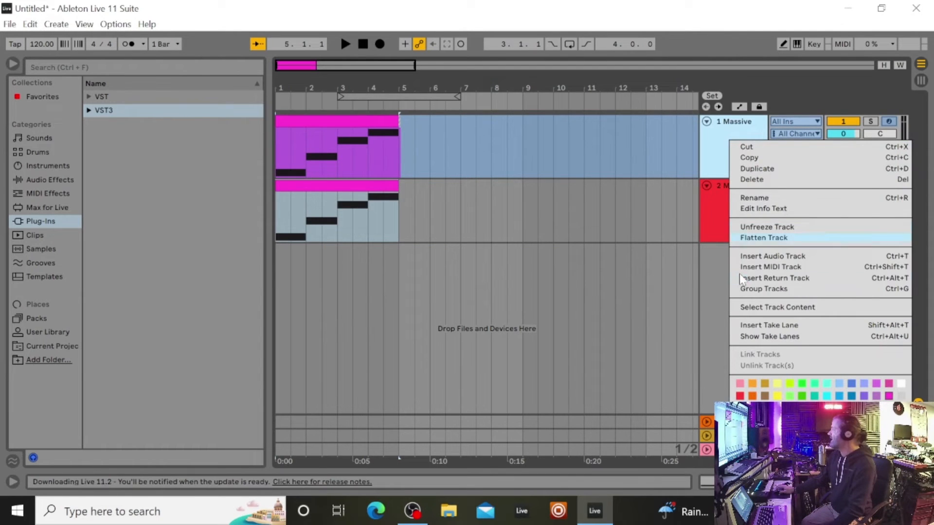
click(755, 239)
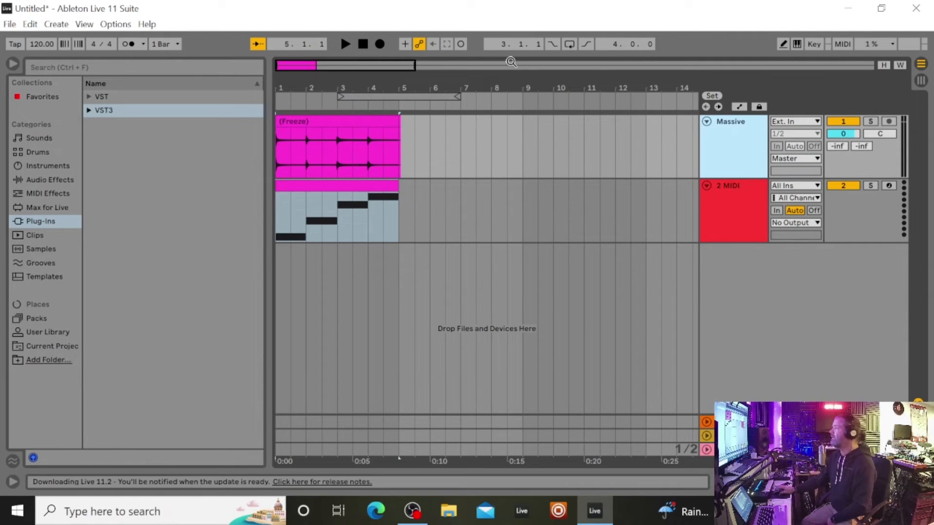
- Play the flattened audio briefly, and consolidate the clip on the Massive track over bars 1 to 4
click(345, 45)
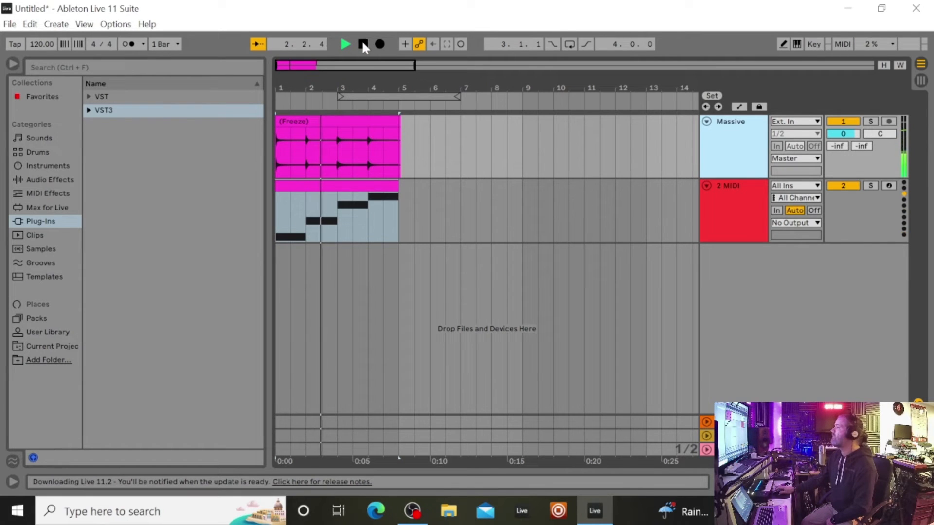
click(363, 44)
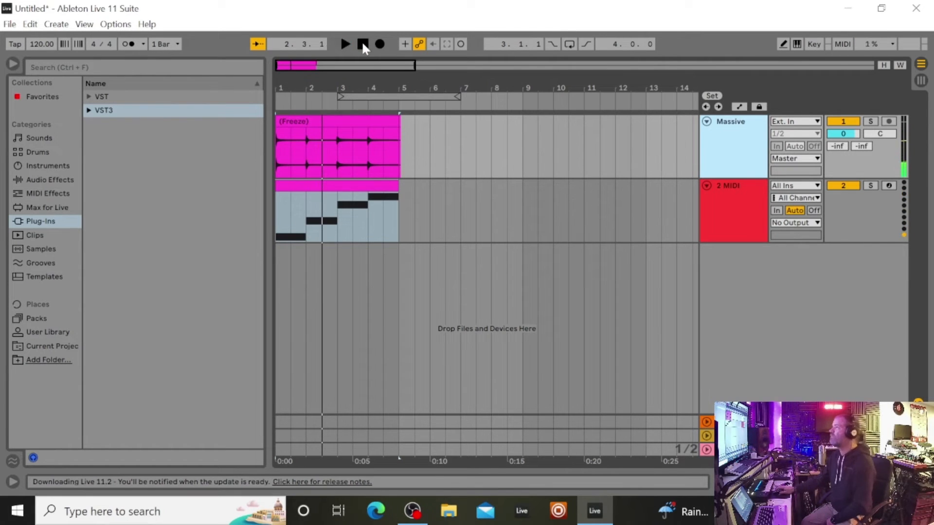
right_click(354, 124)
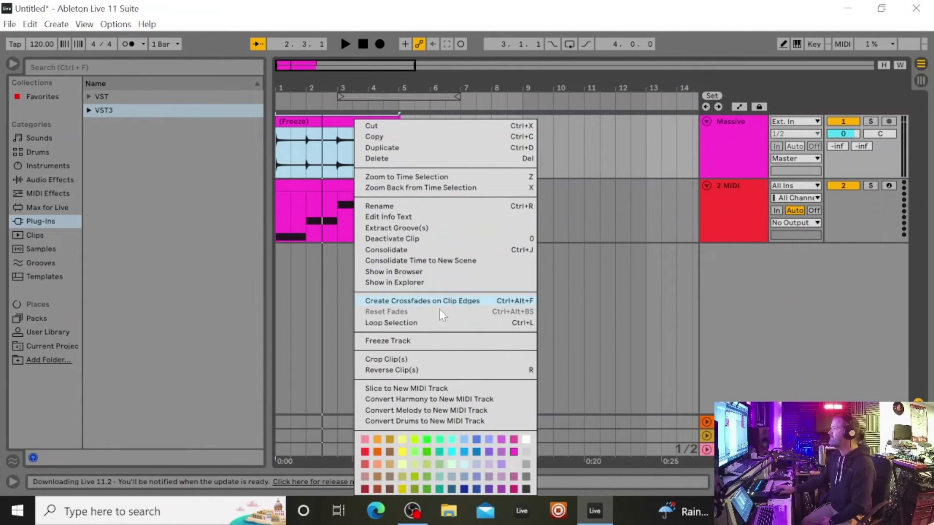
click(404, 250)
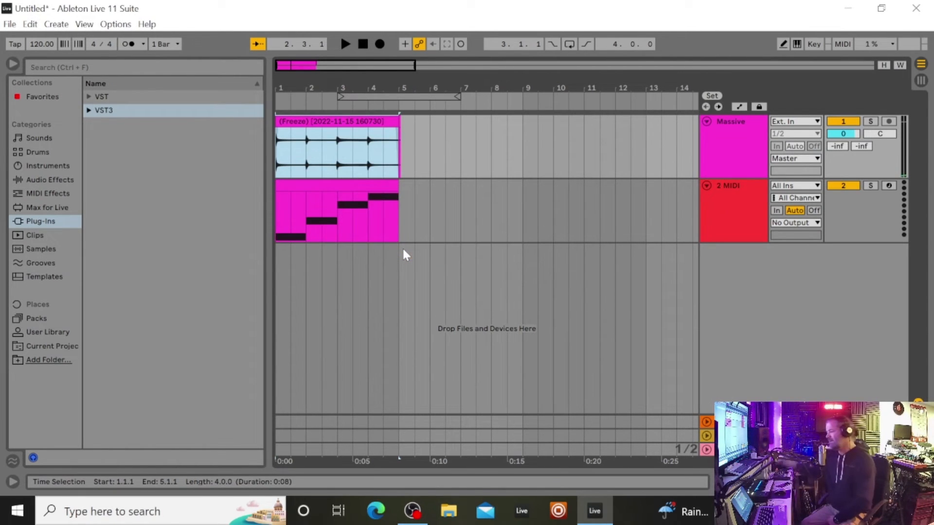
click(339, 122)
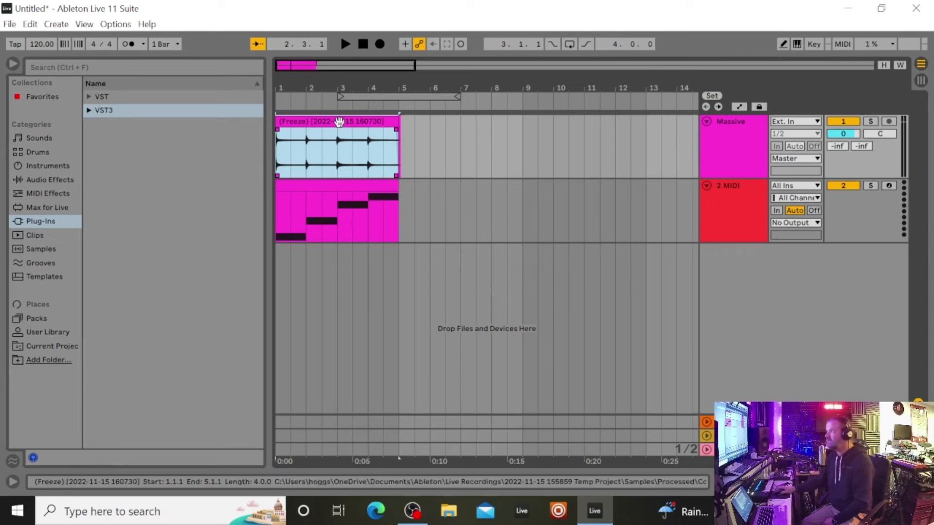
- Place the consolidated WAV from the current project's Samples/Processed/Consolidate folder on a new audio track at bar 1, and move that track above the MIDI track
click(51, 346)
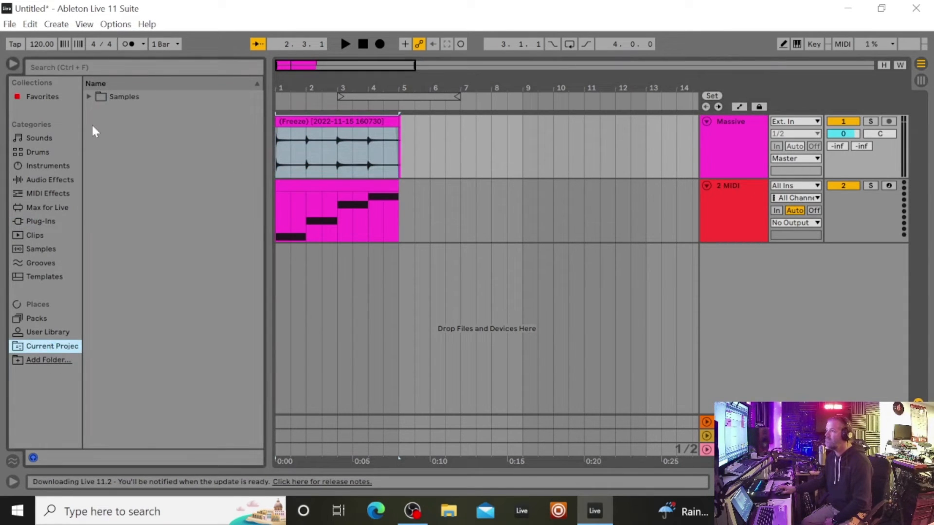
click(88, 97)
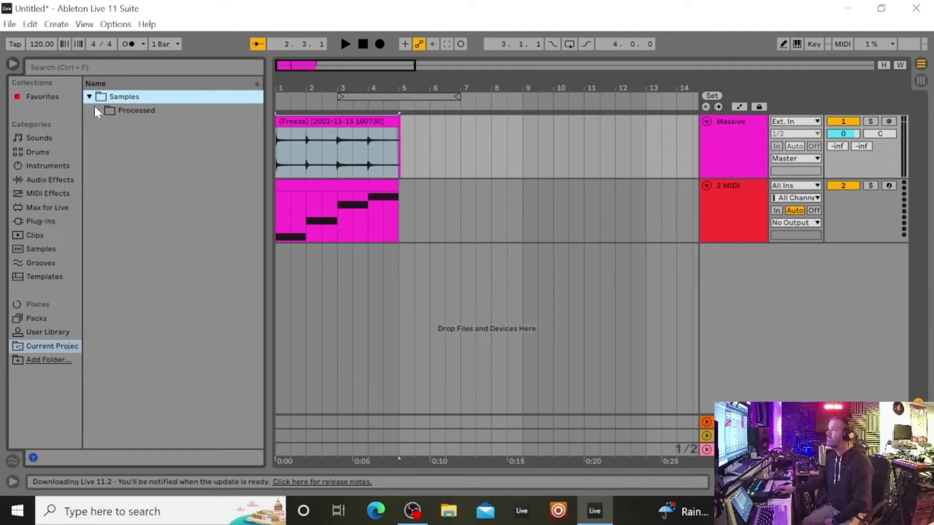
click(99, 110)
click(107, 125)
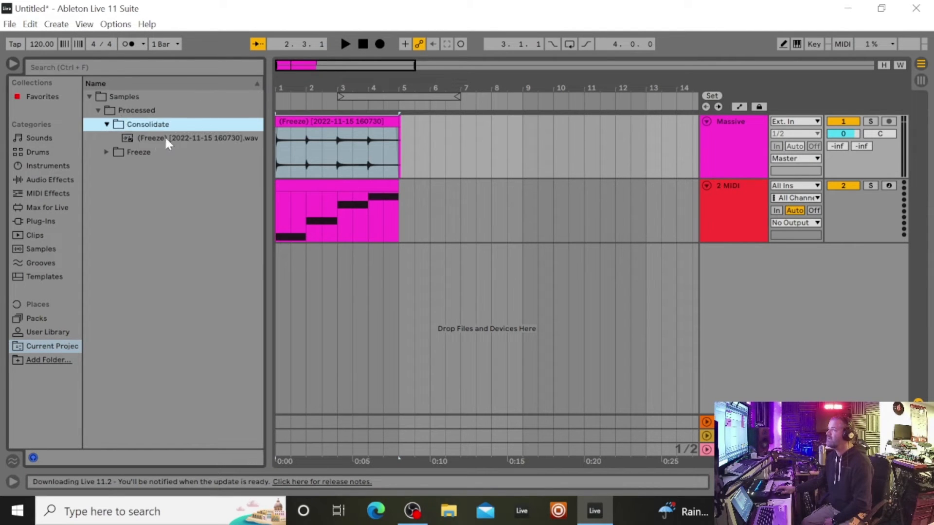
drag(150, 134, 276, 261)
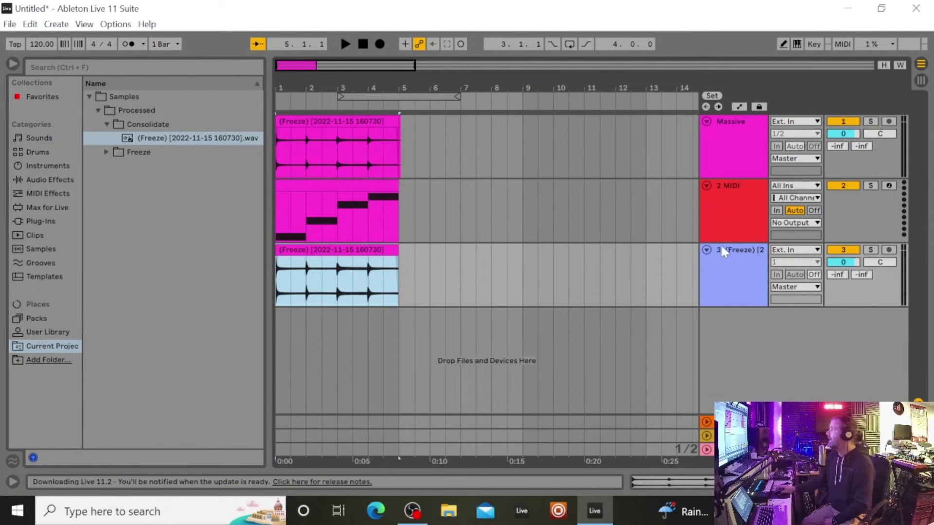
drag(720, 244, 729, 186)
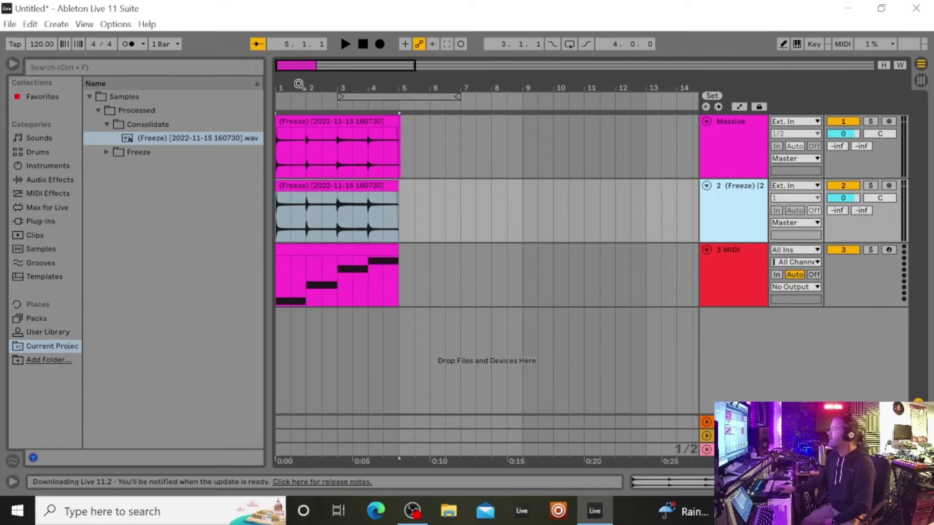
- Delete the original audio clip from the Massive track and move the consolidated clip from track 2 into its place at bar 1
drag(294, 79, 294, 146)
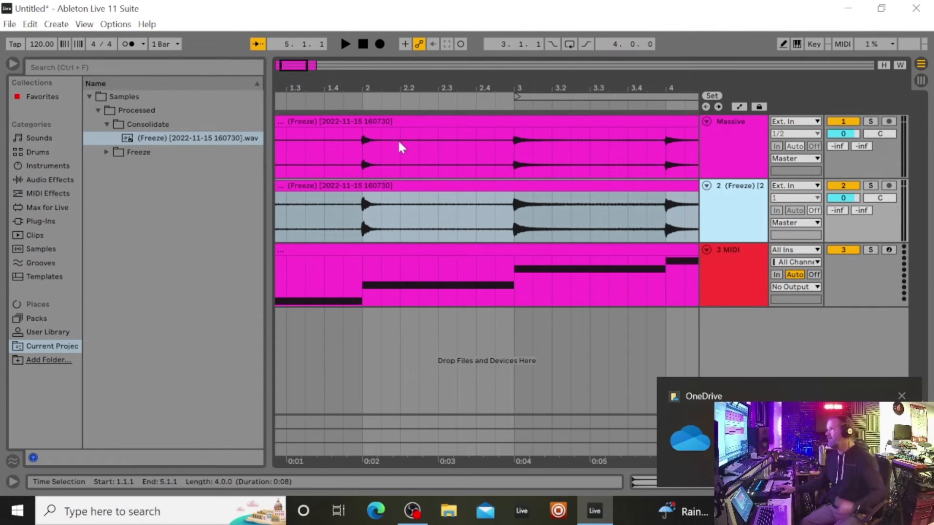
click(902, 396)
drag(466, 85, 336, 85)
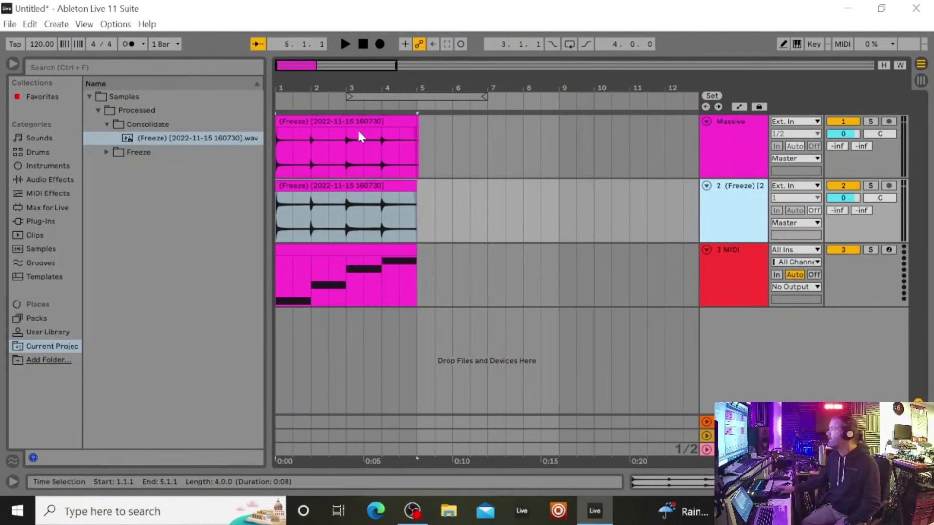
click(368, 120)
key(Delete)
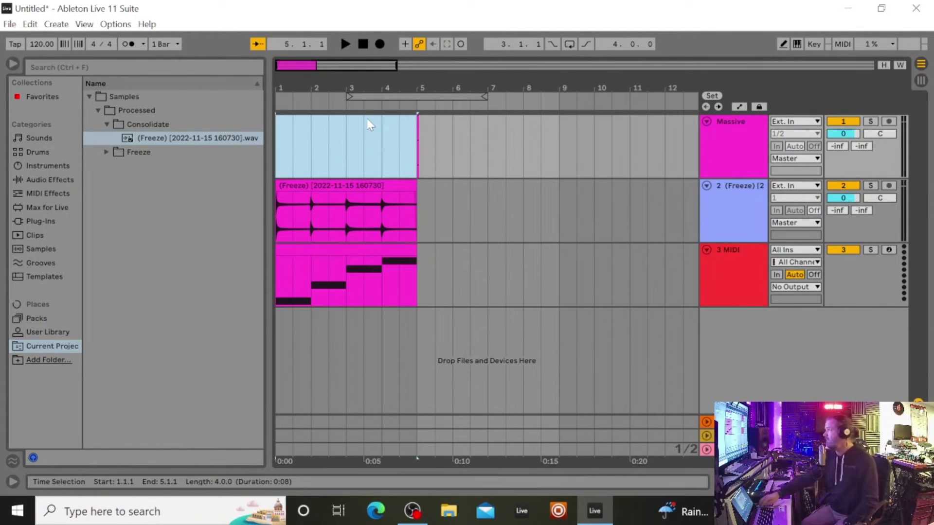
click(373, 184)
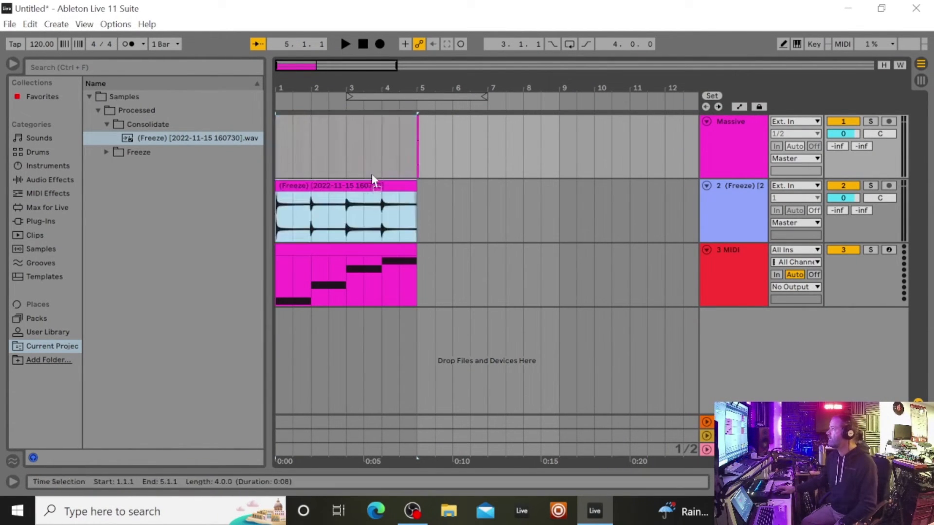
drag(373, 184, 371, 146)
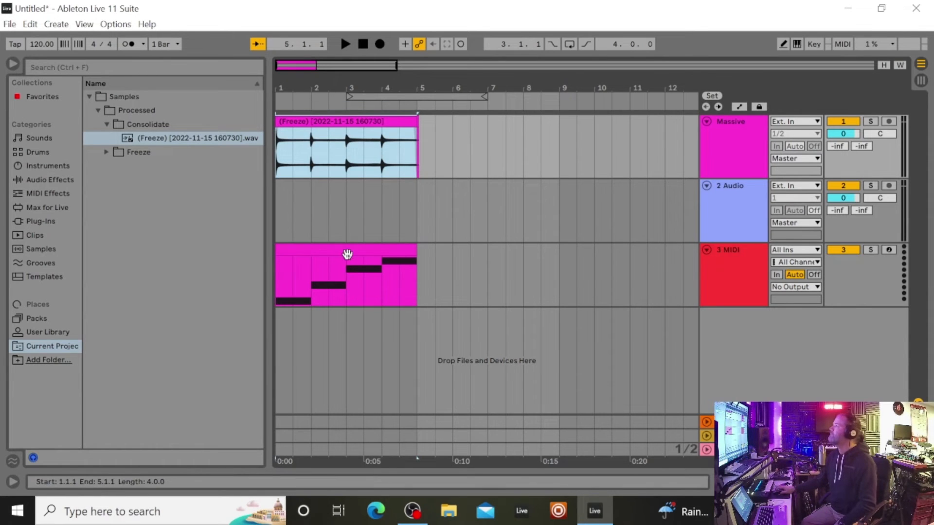
- Split the audio clip on the Massive track at the start of bars 2, 3 and 4
click(346, 252)
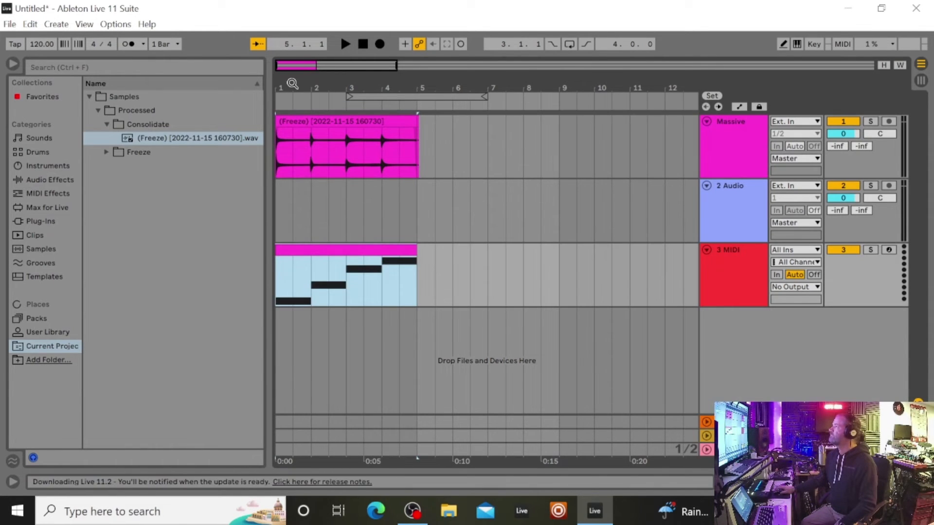
click(368, 275)
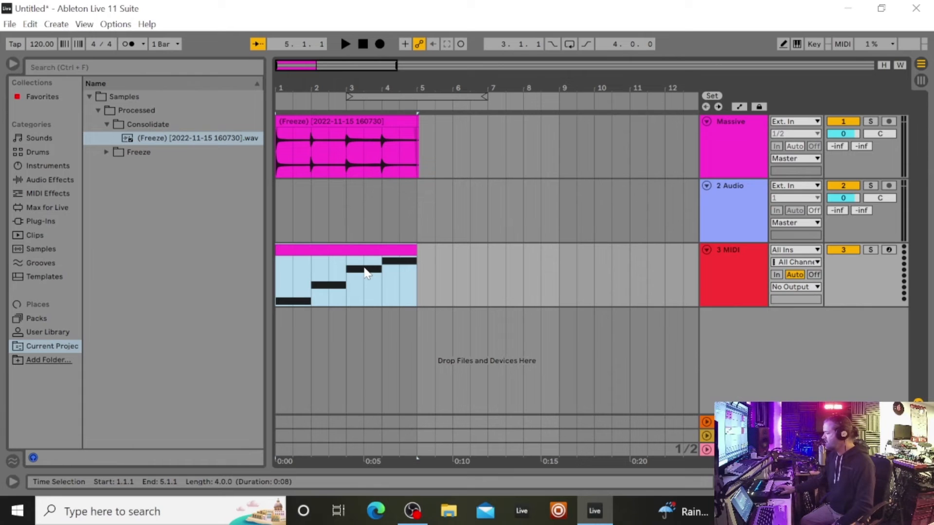
click(312, 154)
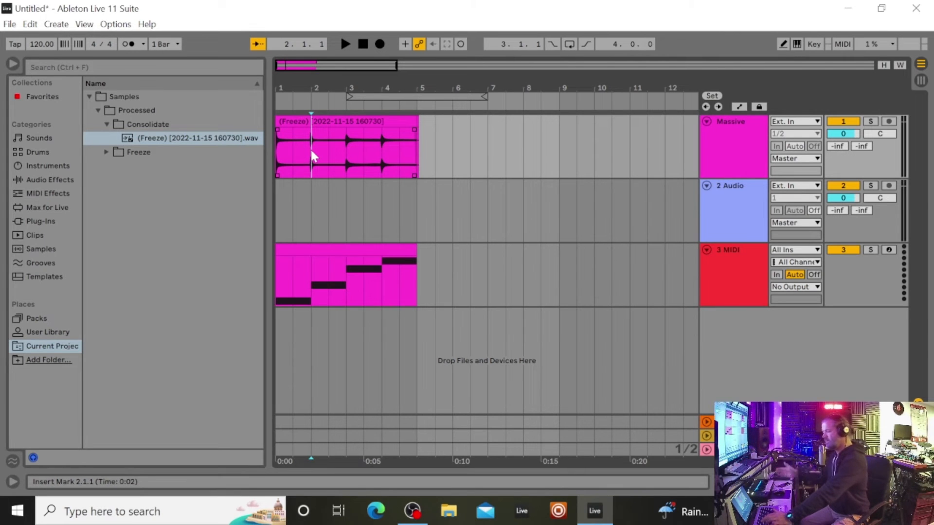
key(ctrl+e)
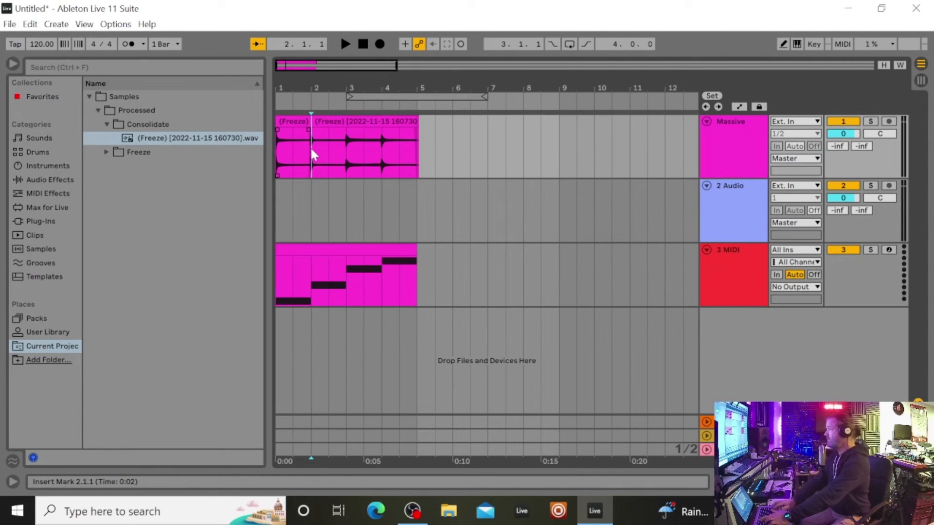
key(Right)
key(Right)
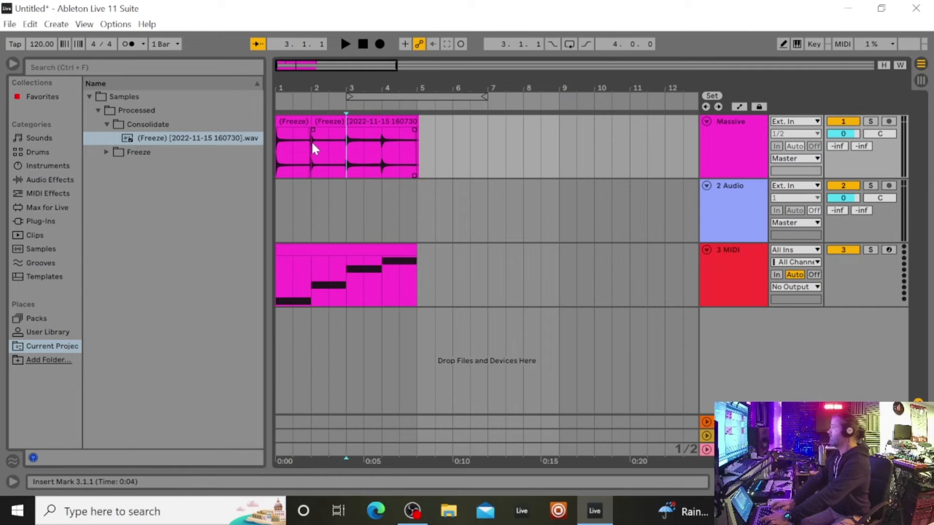
key(ctrl+e)
key(Right)
key(Right)
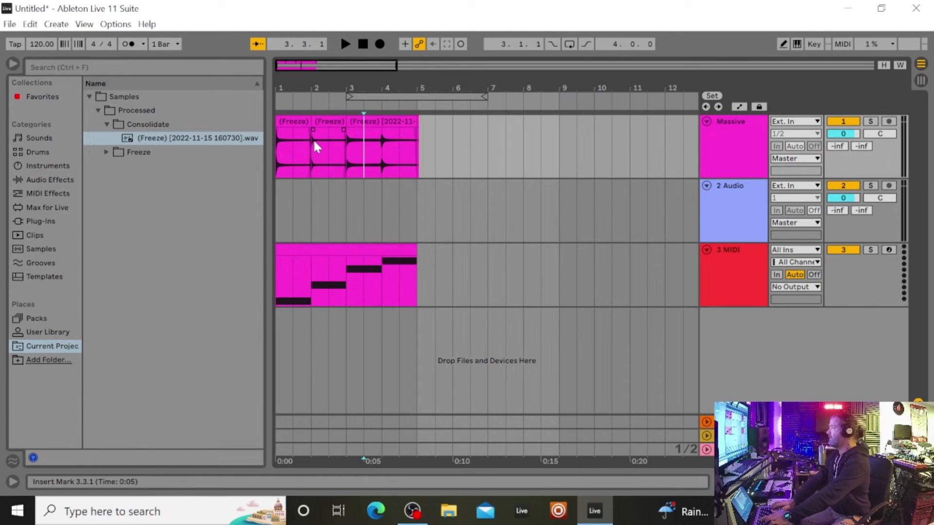
key(ctrl+e)
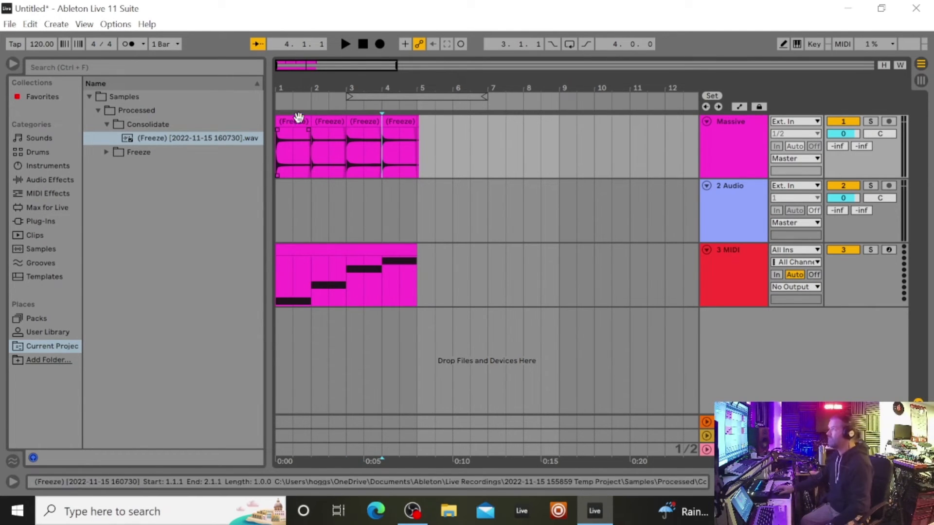
- Check the four one-bar audio slices on the Massive track by selecting each in turn
click(298, 120)
click(334, 122)
click(370, 122)
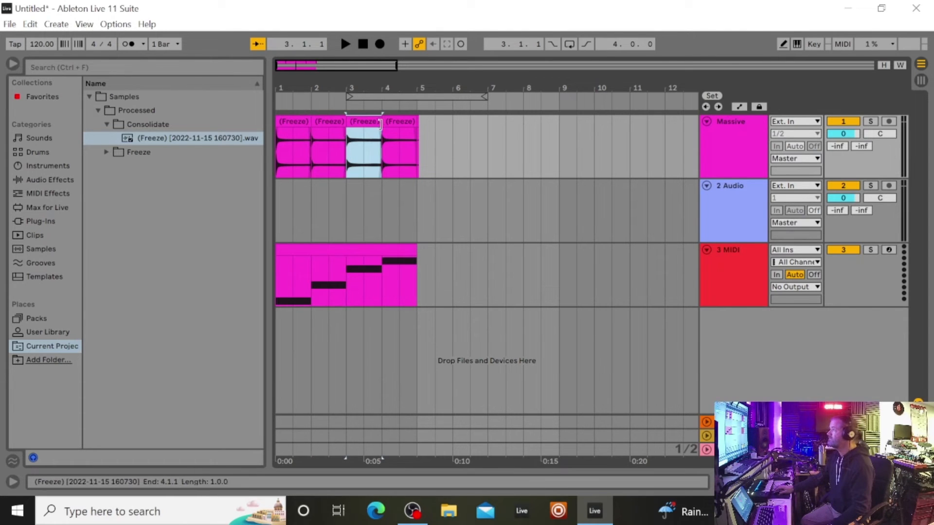
click(409, 123)
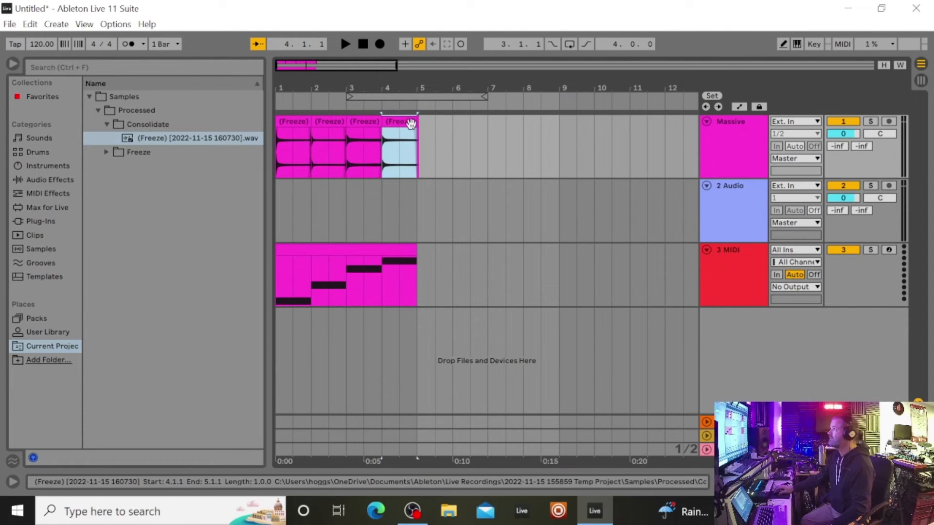
- Rename the first and second audio slices on the Massive track as C1 and D1
click(296, 120)
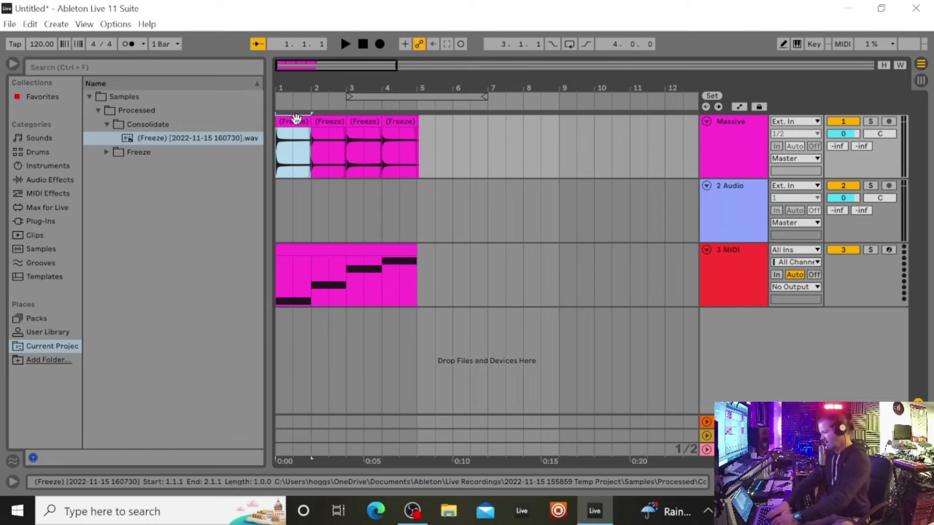
text(C1)
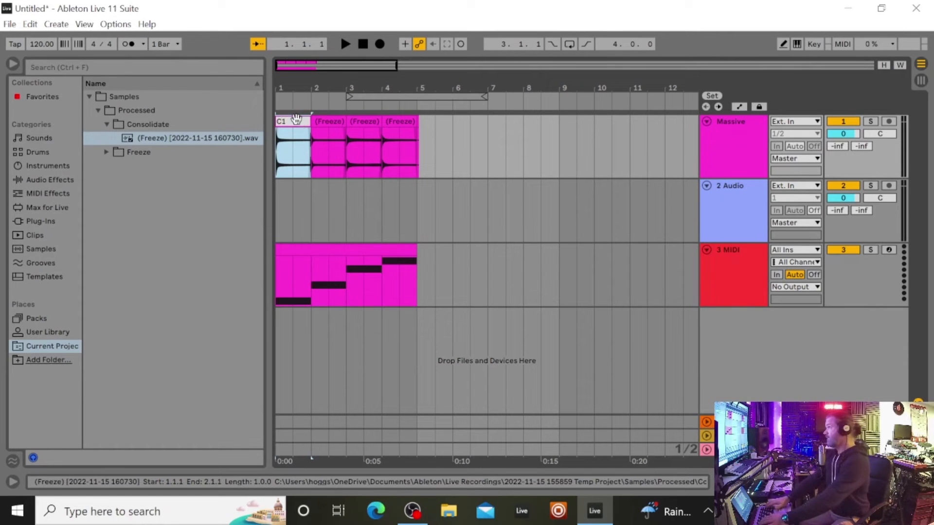
key(Return)
click(329, 123)
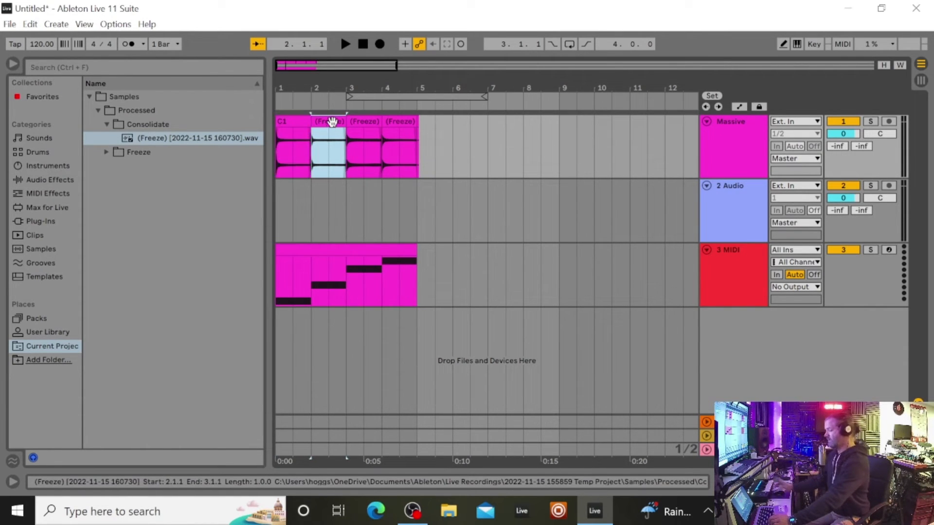
key(ctrl+r)
text(D)
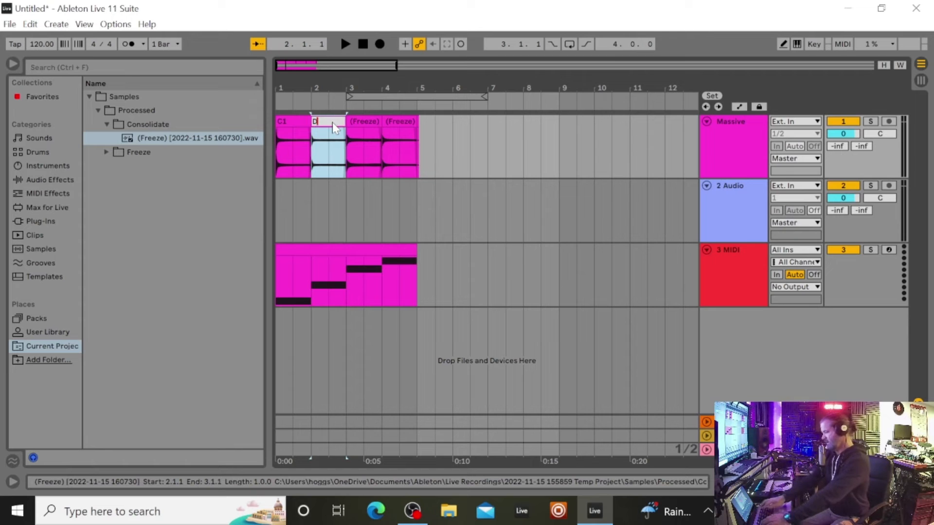
text(1)
key(Return)
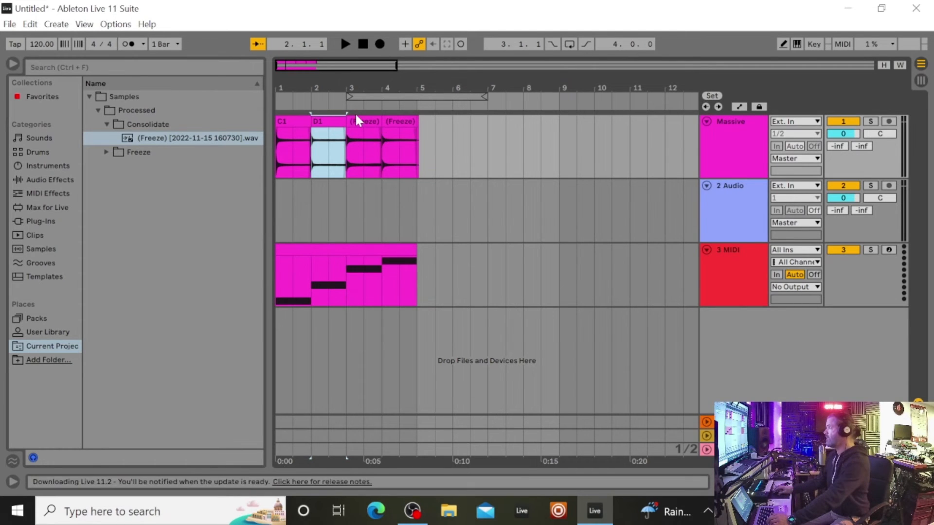
- Rename the third audio slice on the Massive track, at bar 3, as E1
click(358, 120)
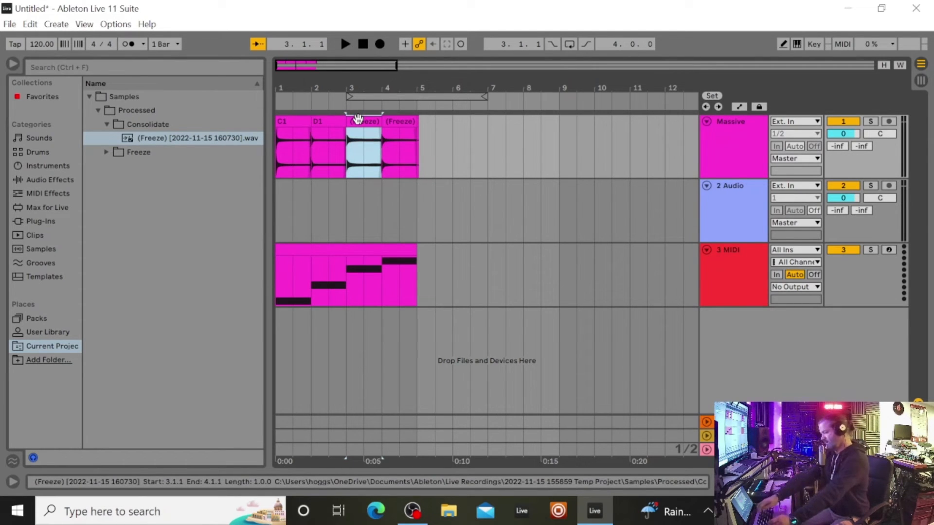
key(ctrl+f)
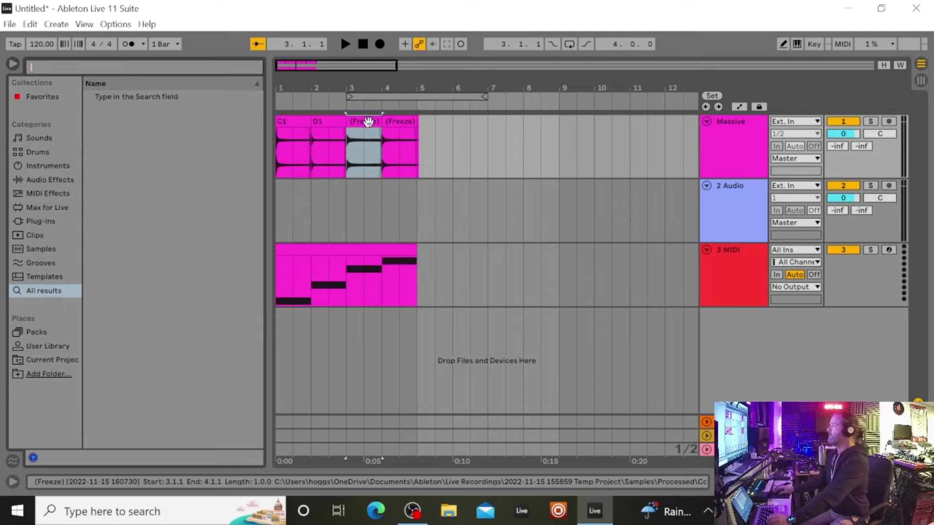
click(369, 121)
click(368, 122)
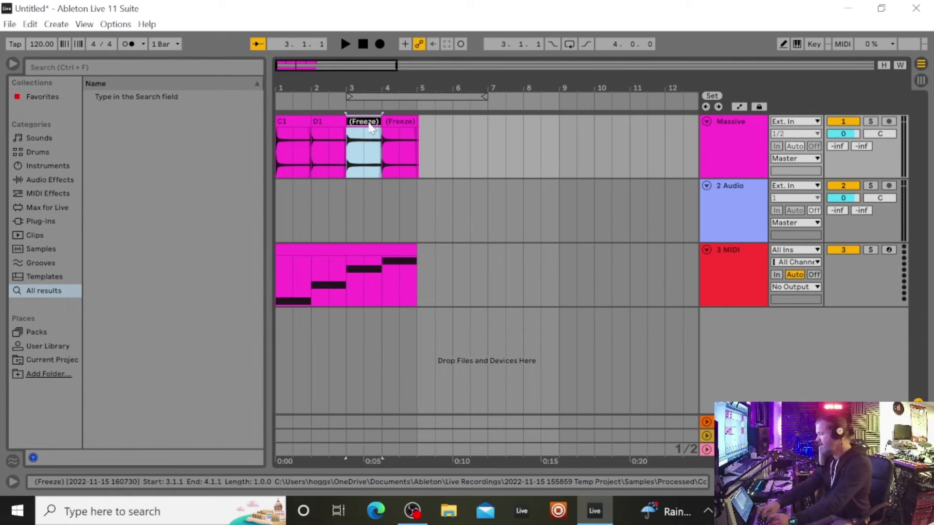
text(e)
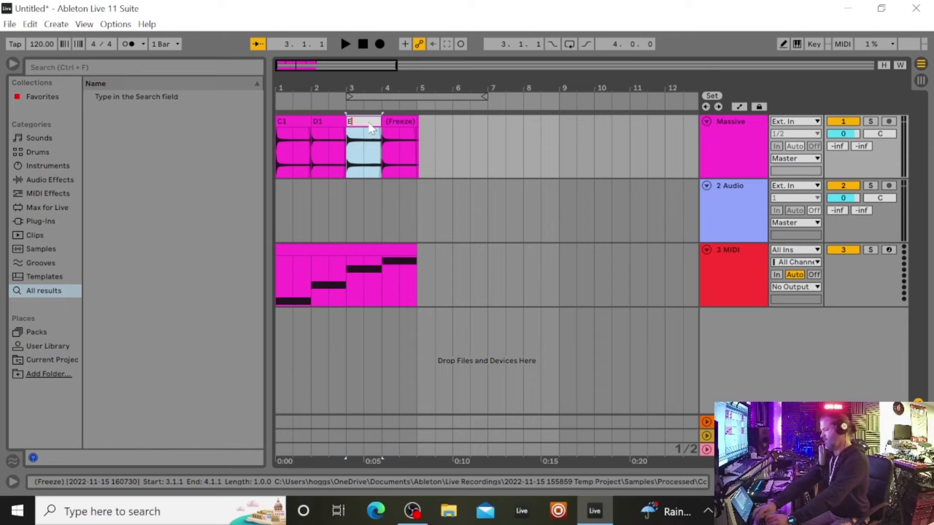
click(403, 121)
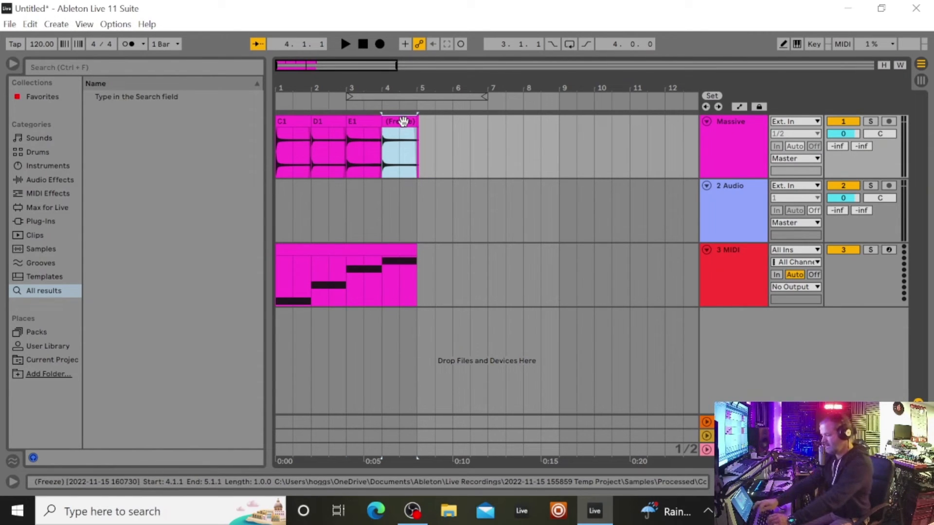
key(ctrl+f)
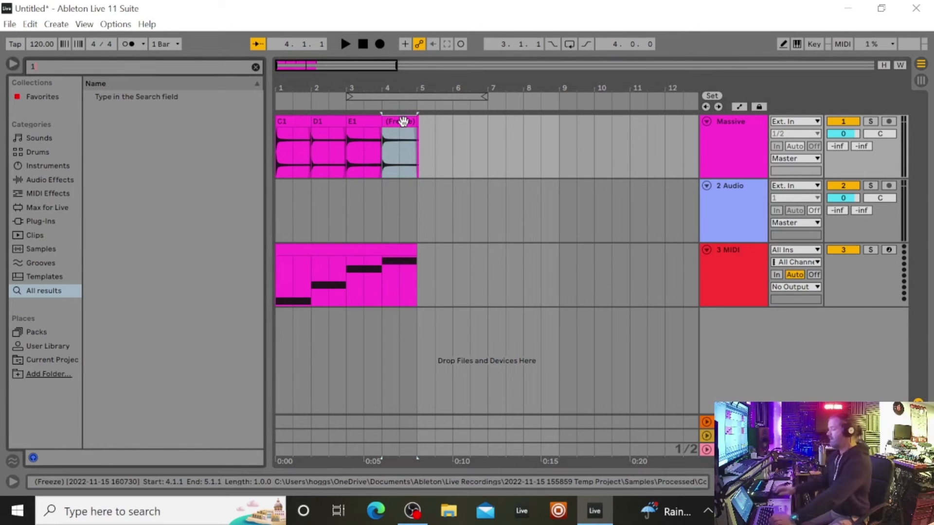
text(1f)
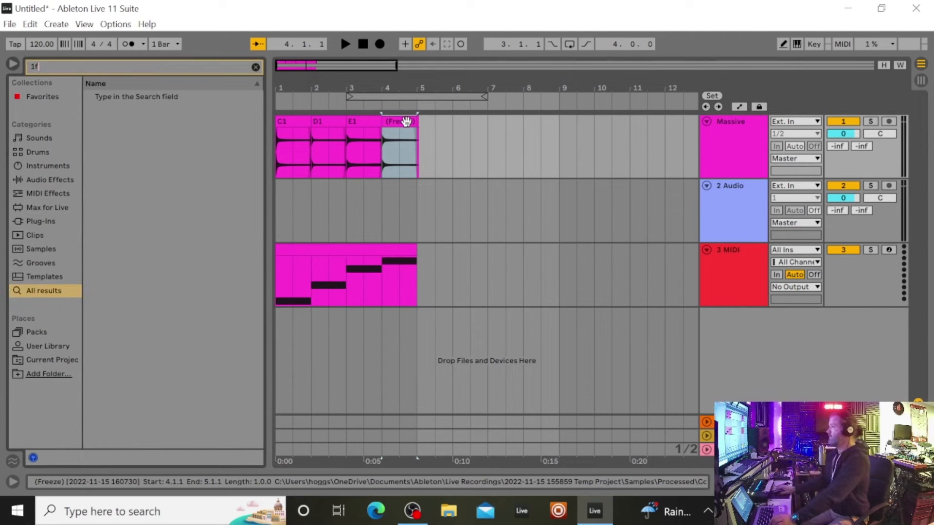
click(255, 67)
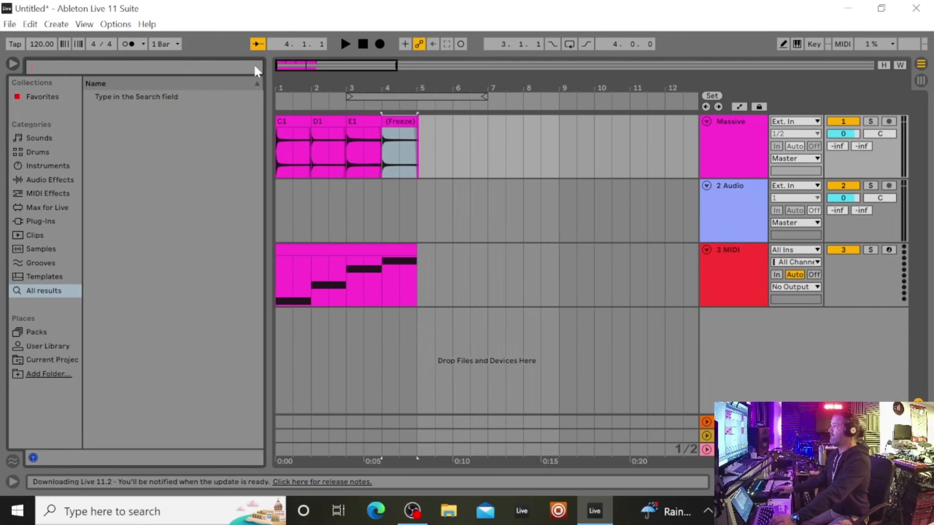
click(417, 121)
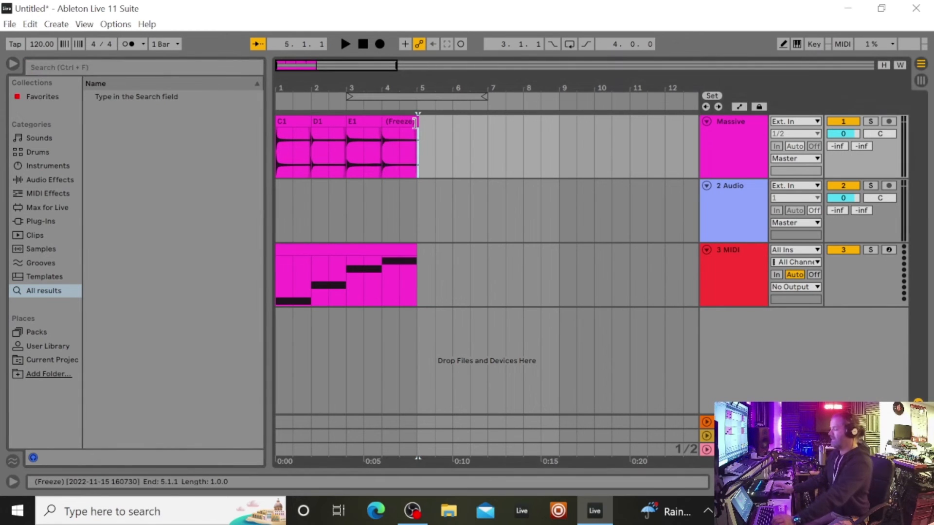
- Rename the fourth audio slice on the Massive track, at bar 4, as F1
click(404, 122)
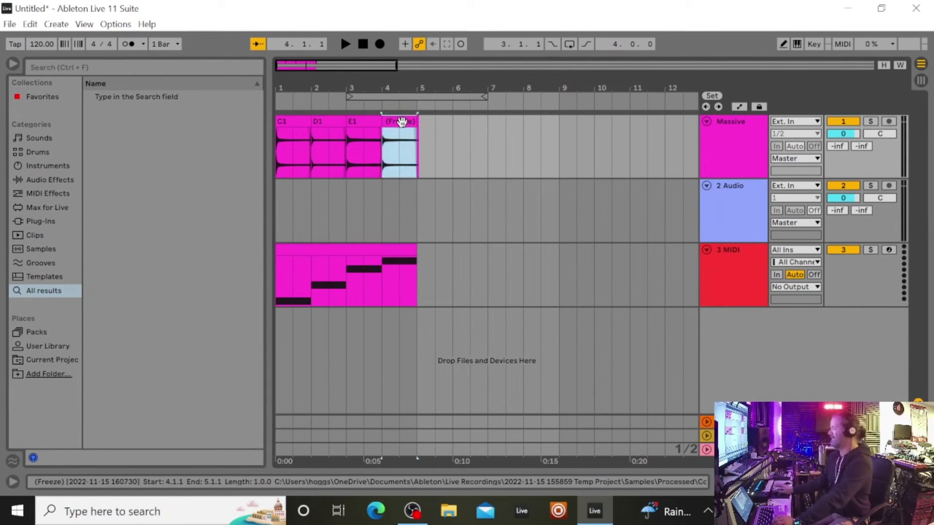
key(ctrl+r)
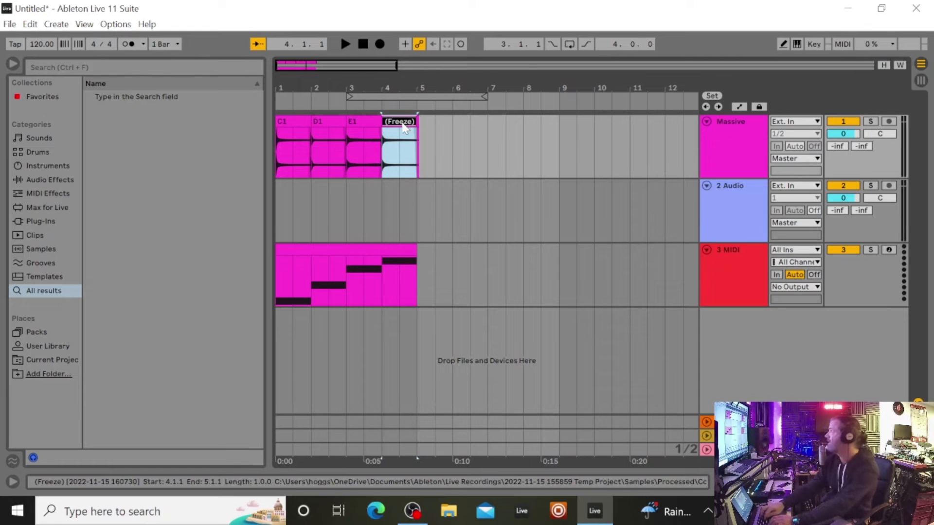
text(F)
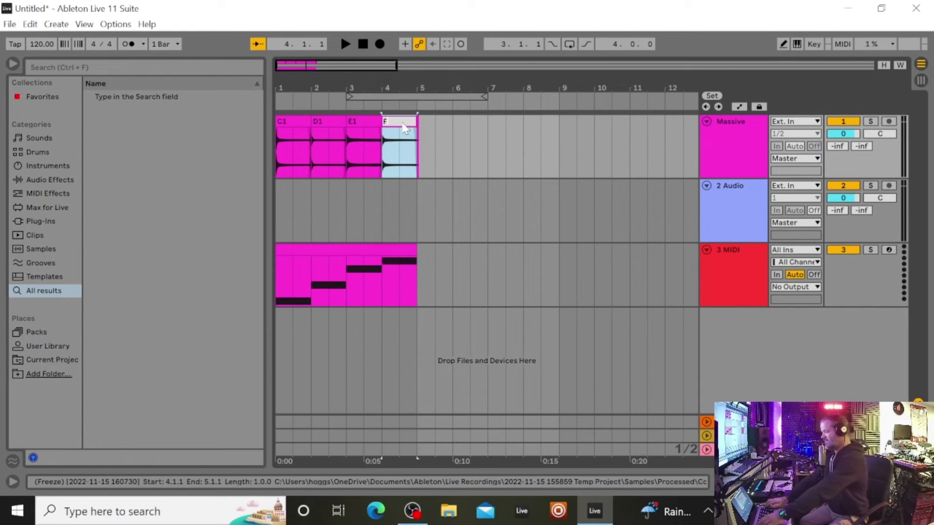
text(1)
key(Return)
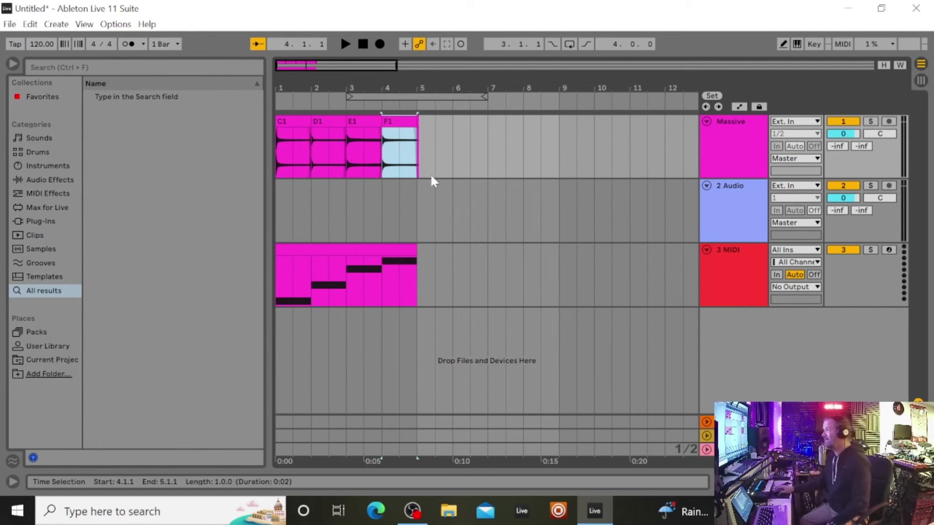
- Browse the current project's Samples/Processed folder and check the contents of its Freeze and Consolidate subfolders
click(455, 207)
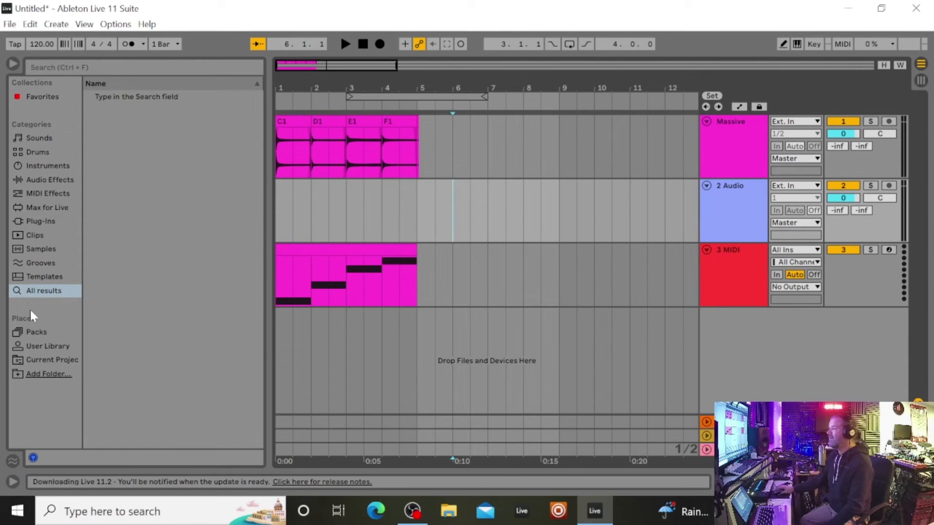
click(42, 361)
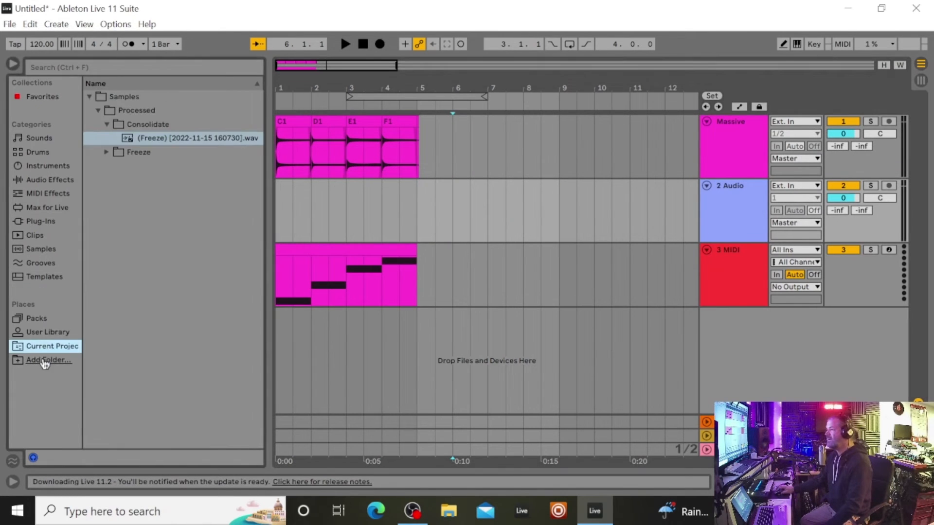
click(107, 152)
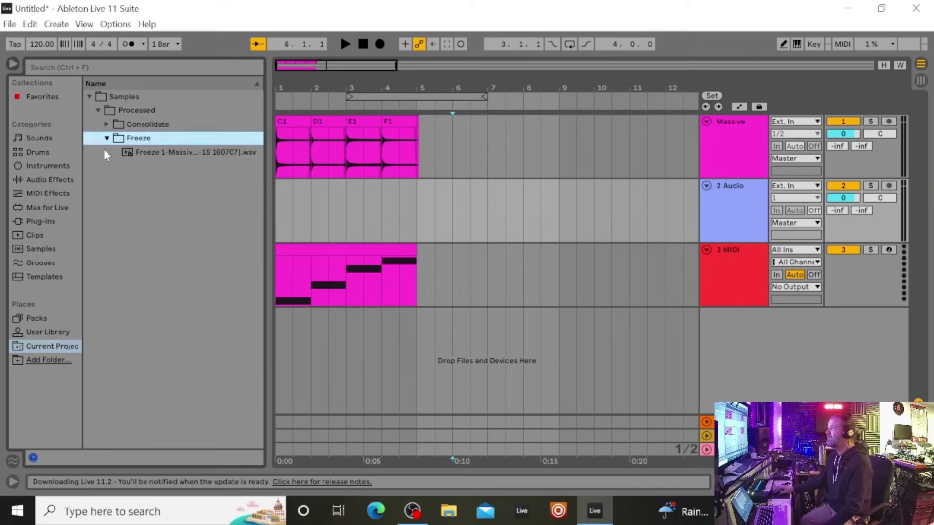
click(106, 125)
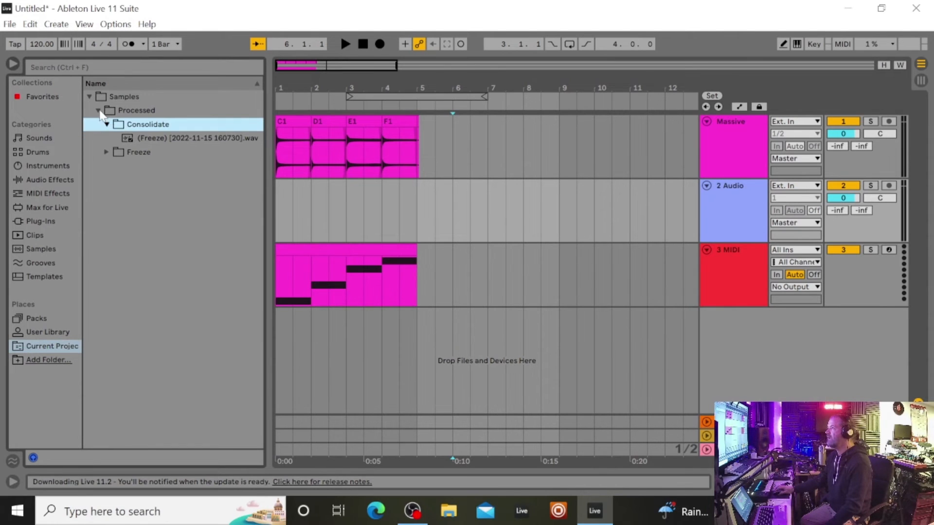
click(98, 111)
click(98, 111)
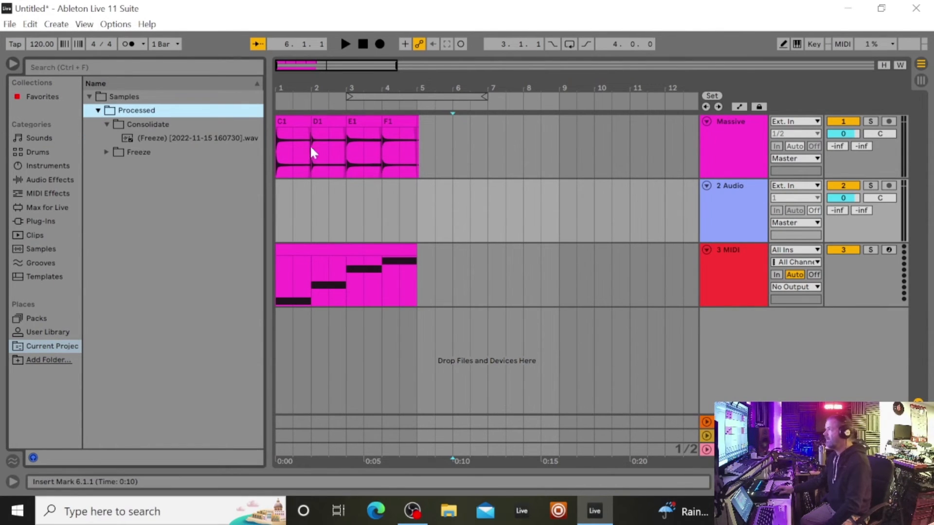
- Crop the C1, D1, E1 and F1 clips on the Massive track and list the resulting files in the project's Crop folder
click(292, 121)
right_click(293, 121)
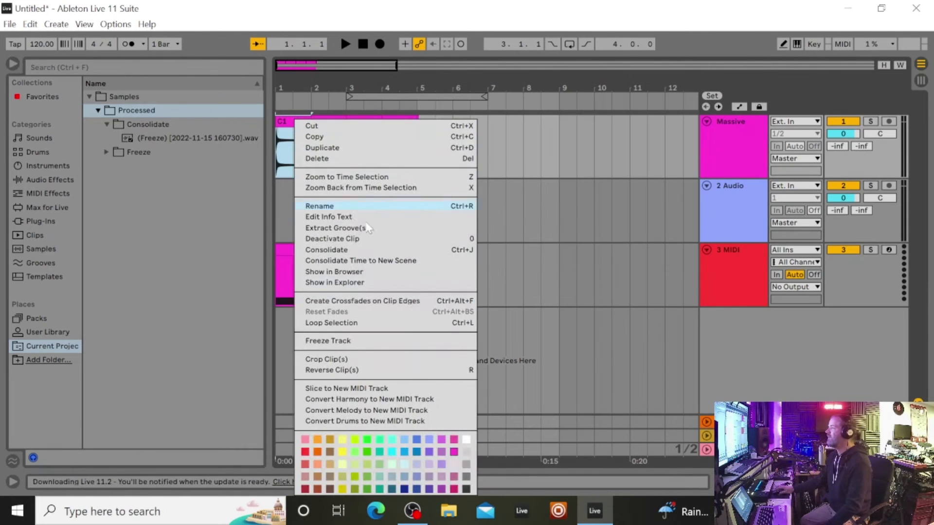
click(361, 359)
click(328, 121)
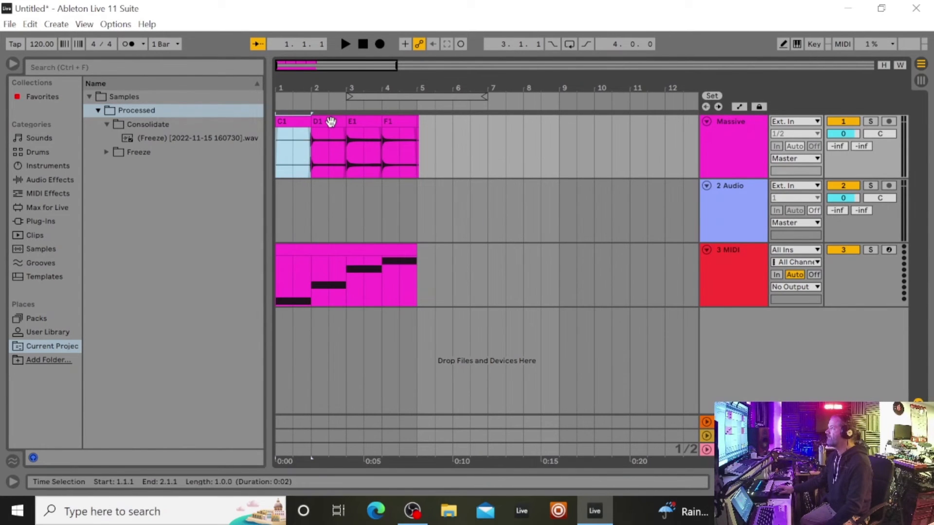
right_click(334, 122)
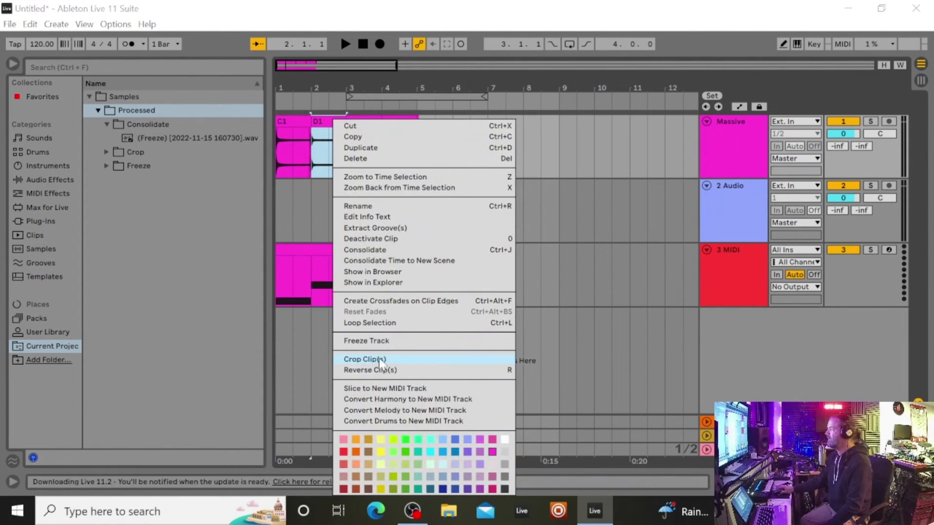
click(379, 358)
right_click(366, 122)
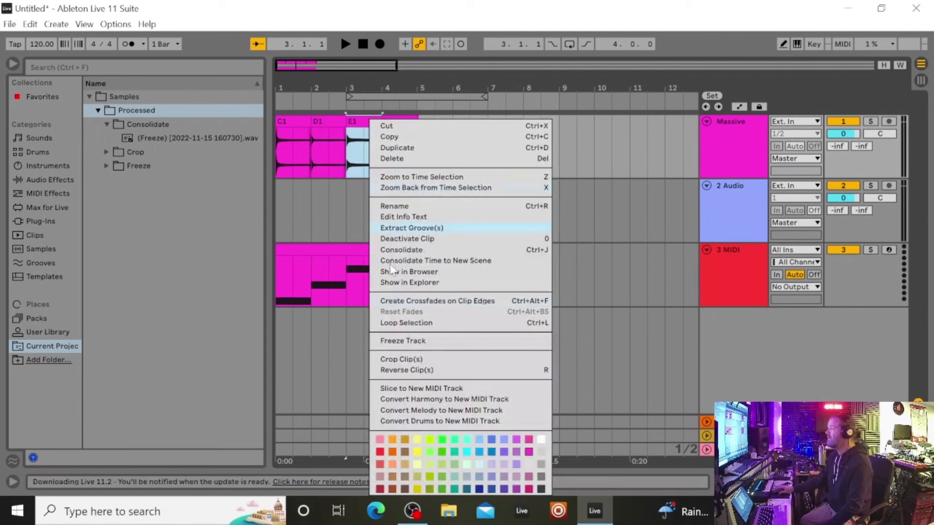
click(411, 360)
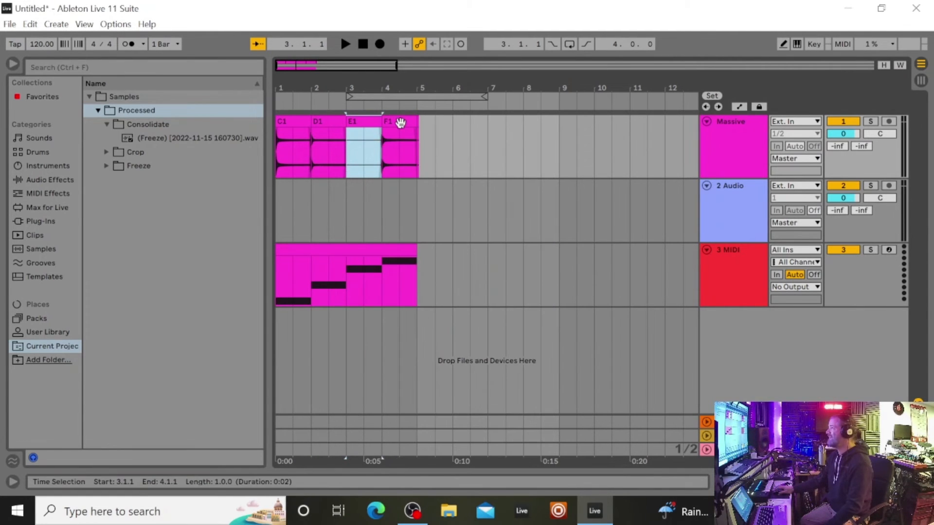
right_click(402, 122)
click(441, 353)
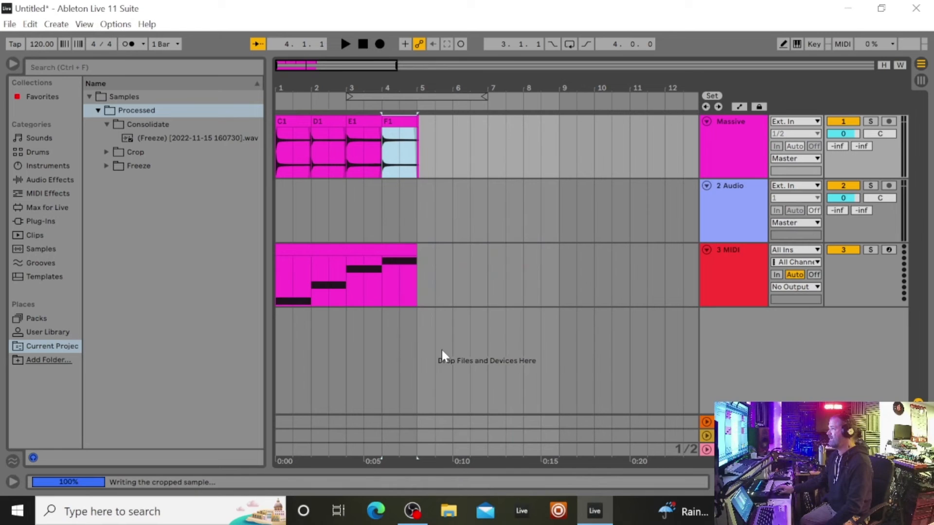
click(106, 151)
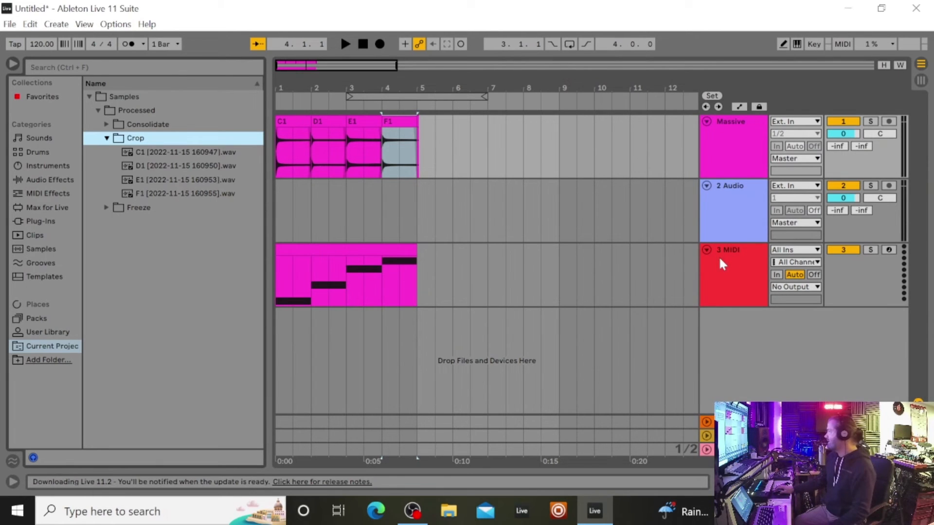
- Delete the stepped-note clip from the MIDI track and load the Sampler instrument onto that track
drag(453, 260, 217, 257)
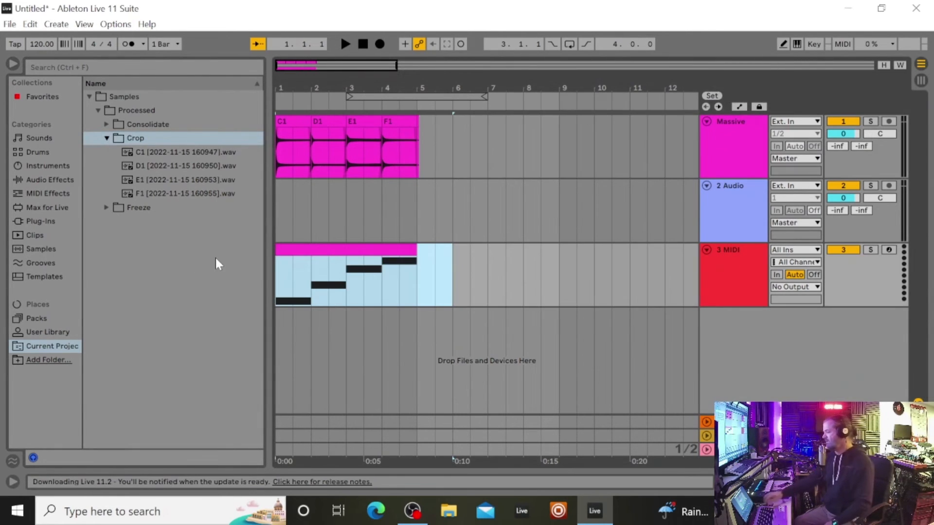
key(Delete)
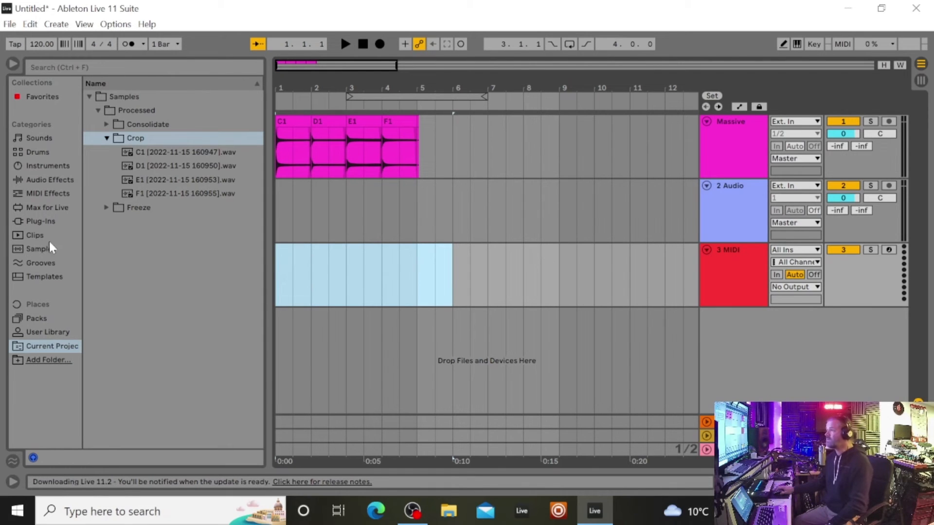
click(45, 163)
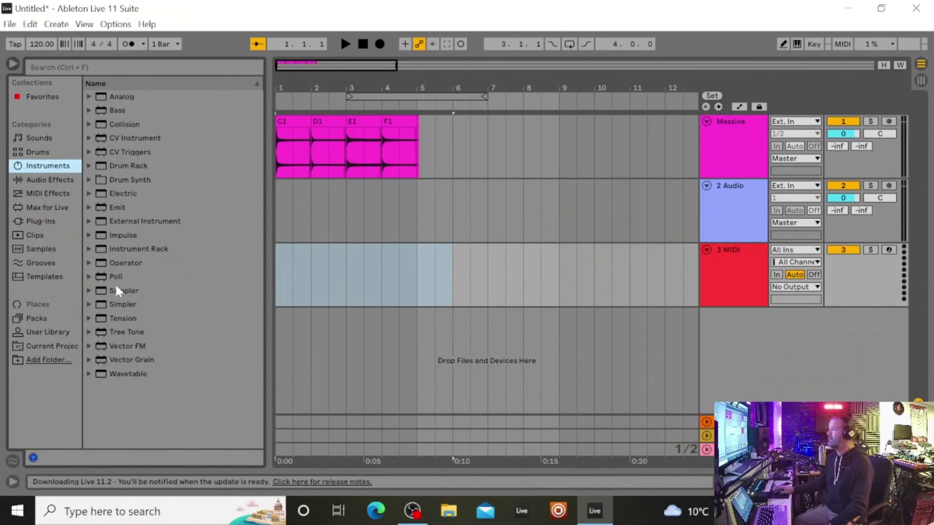
drag(116, 290, 364, 282)
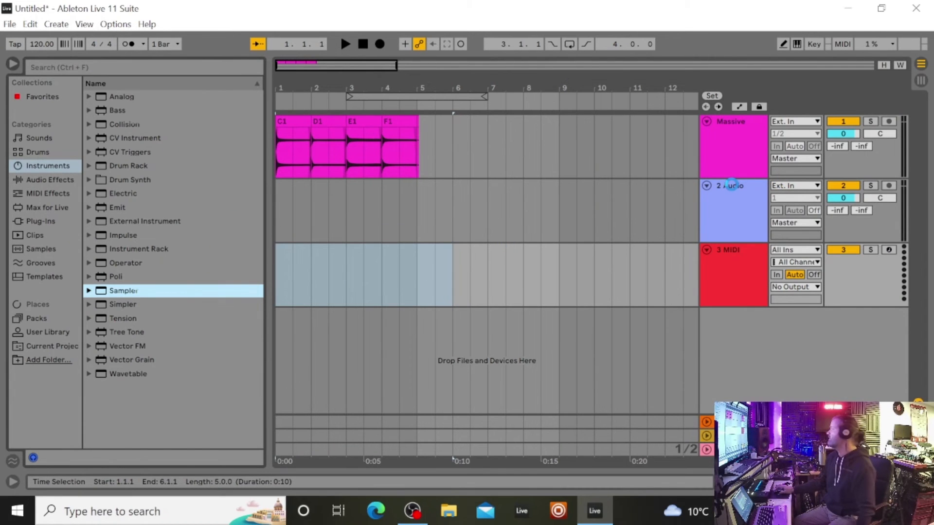
- Delete the empty 2 Audio track and open the zone editor of the Sampler instrument
click(729, 186)
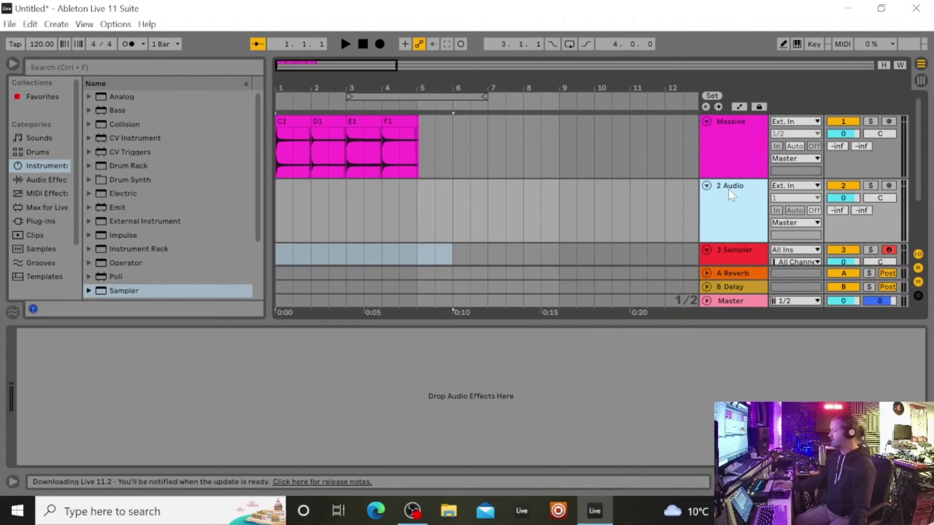
key(Delete)
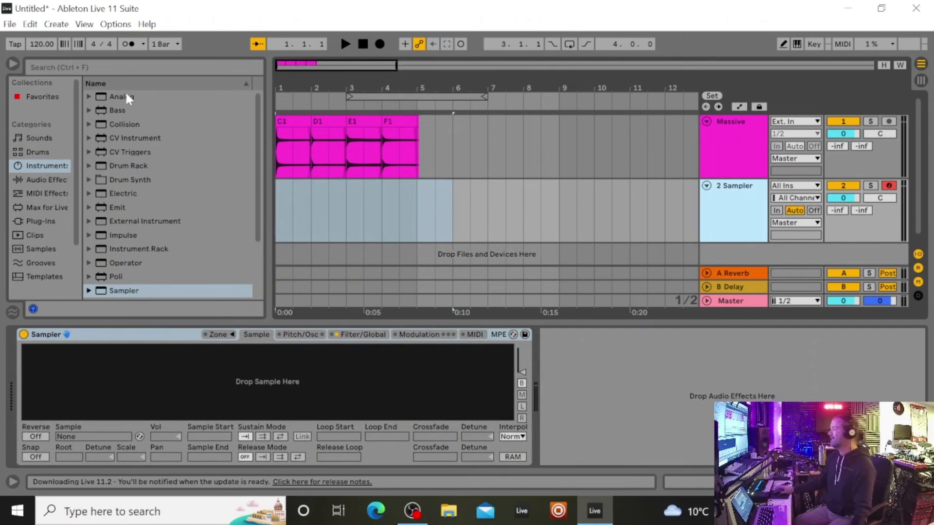
click(229, 335)
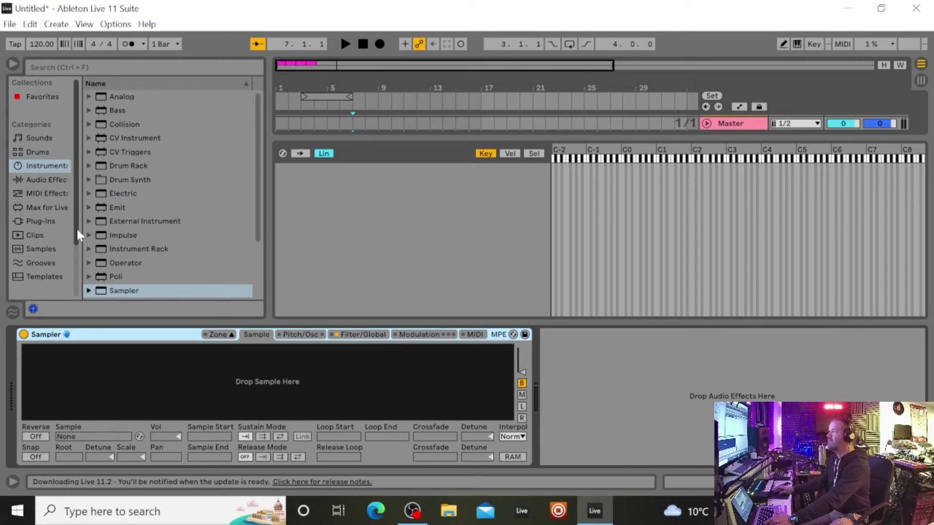
- Load the C1, D1, E1 and F1 wav files from the current project's Crop folder into Sampler together
scroll(68, 248, down, 3)
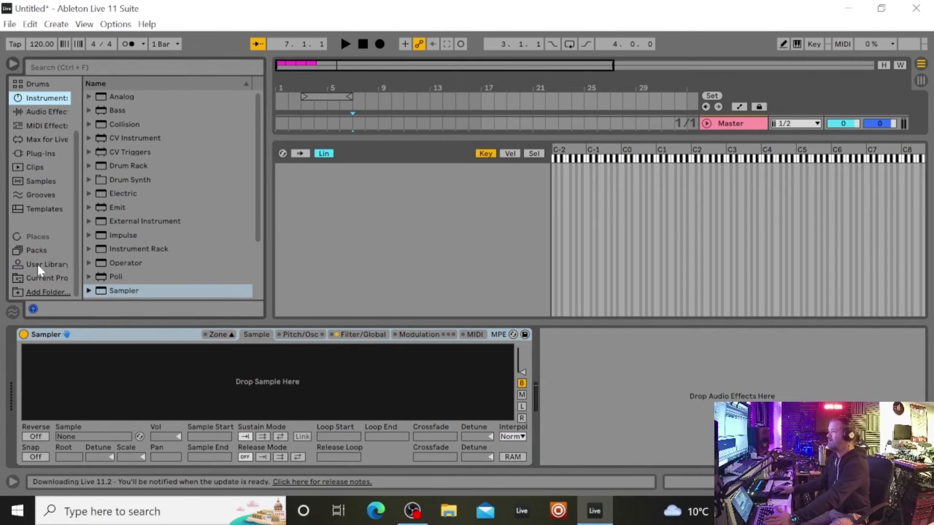
click(41, 280)
click(177, 150)
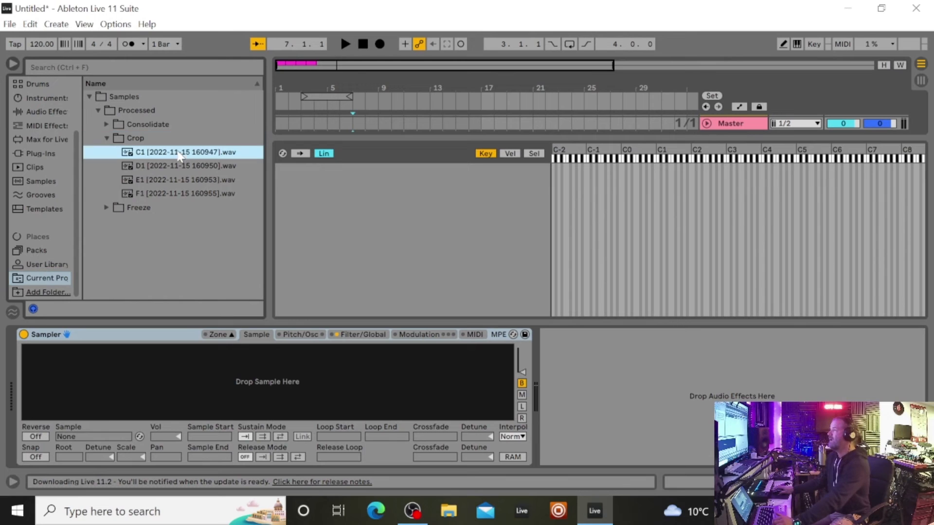
shift+click(171, 190)
drag(171, 159, 161, 370)
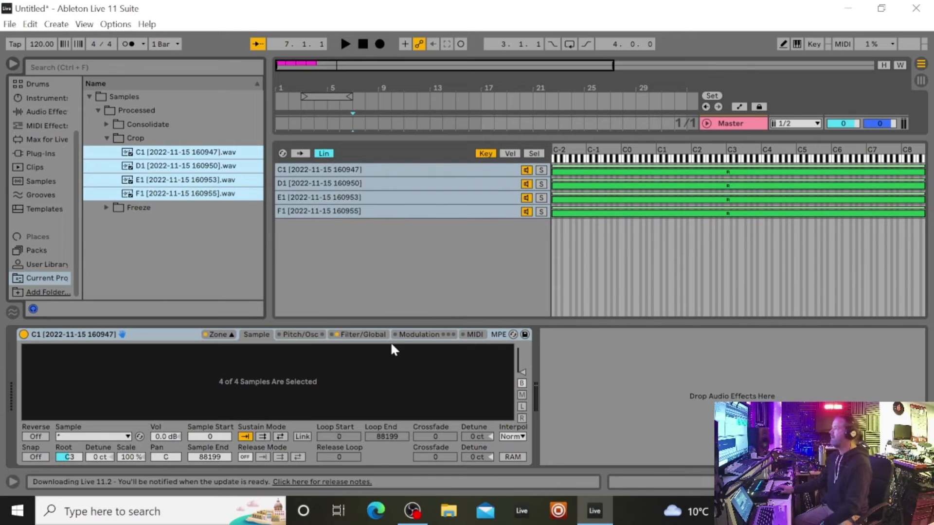
- Hide the browser and set the root key of the C1 sample to C1
click(14, 64)
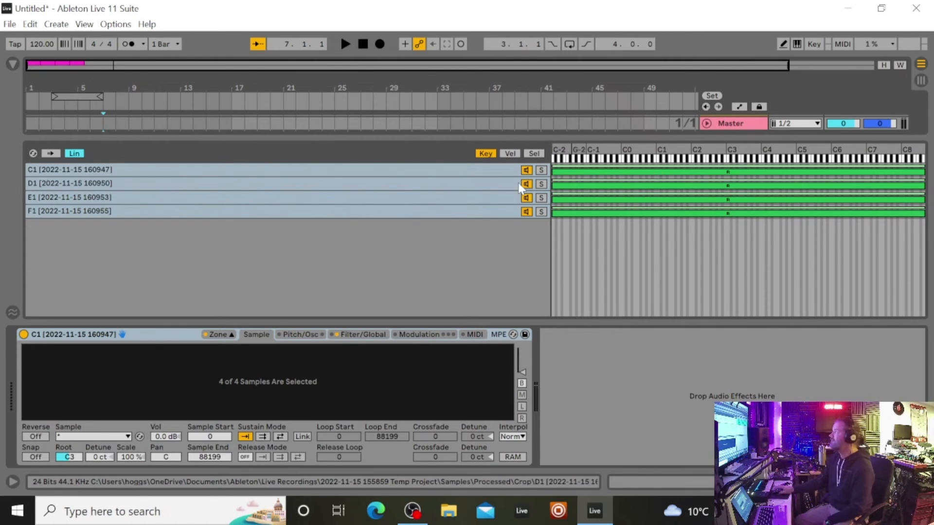
click(33, 169)
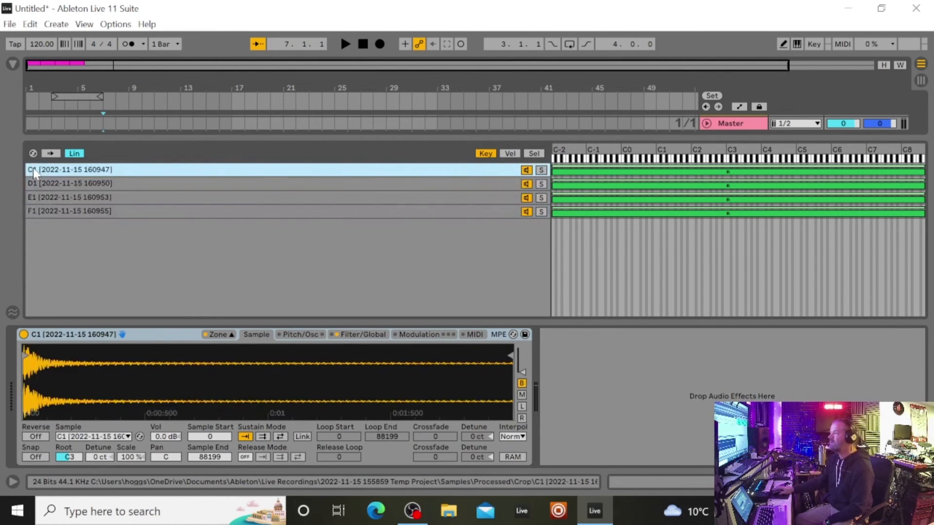
click(69, 457)
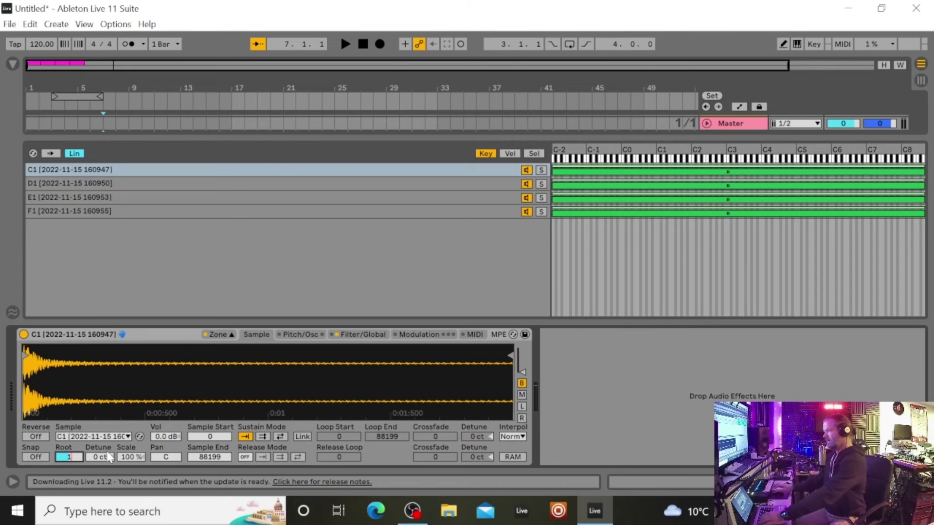
text(1)
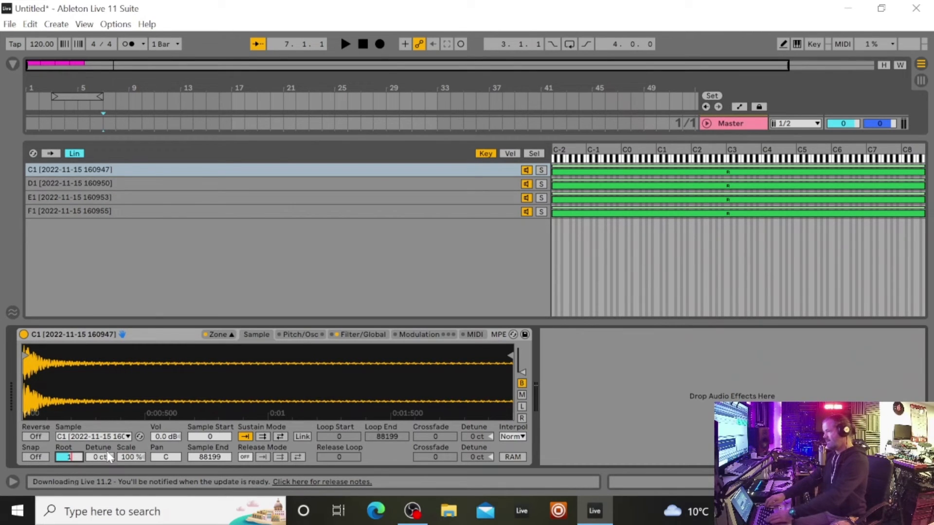
key(BackSpace)
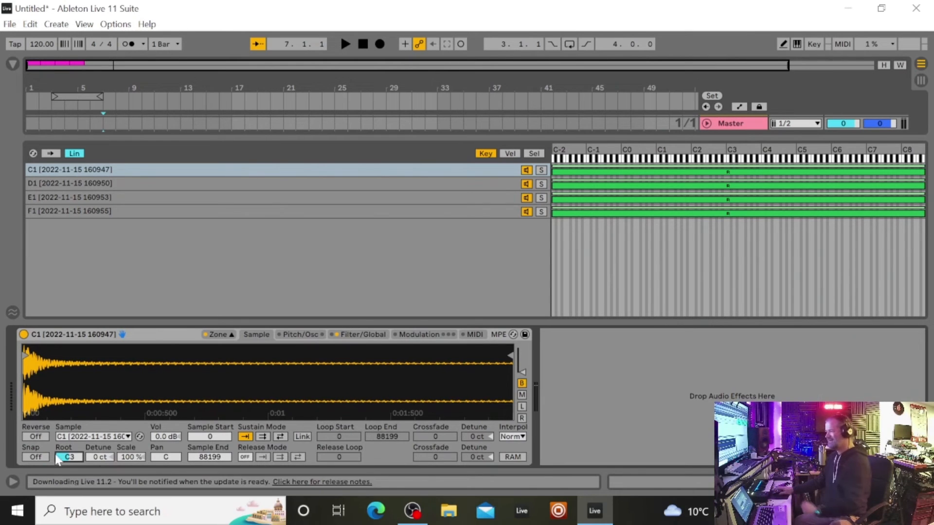
text(d#2)
key(Return)
key(Down)
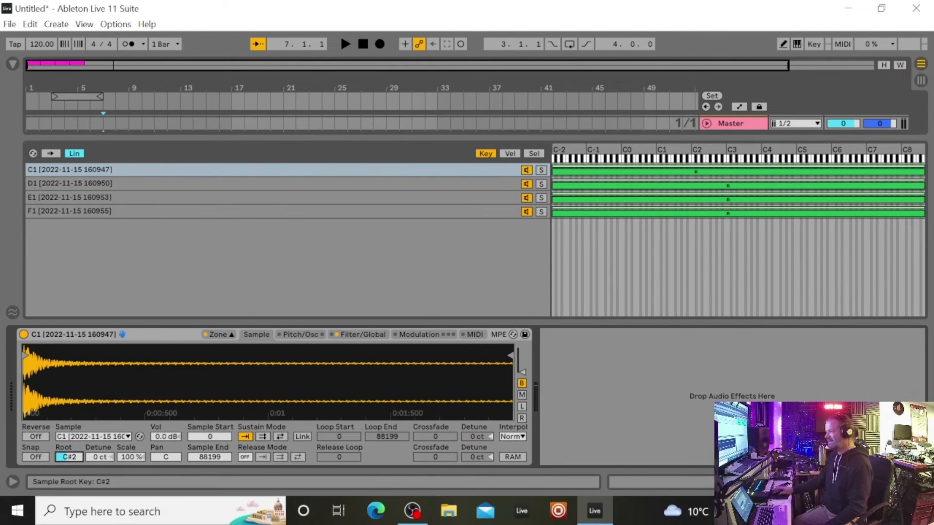
key(Down)
key(Down)
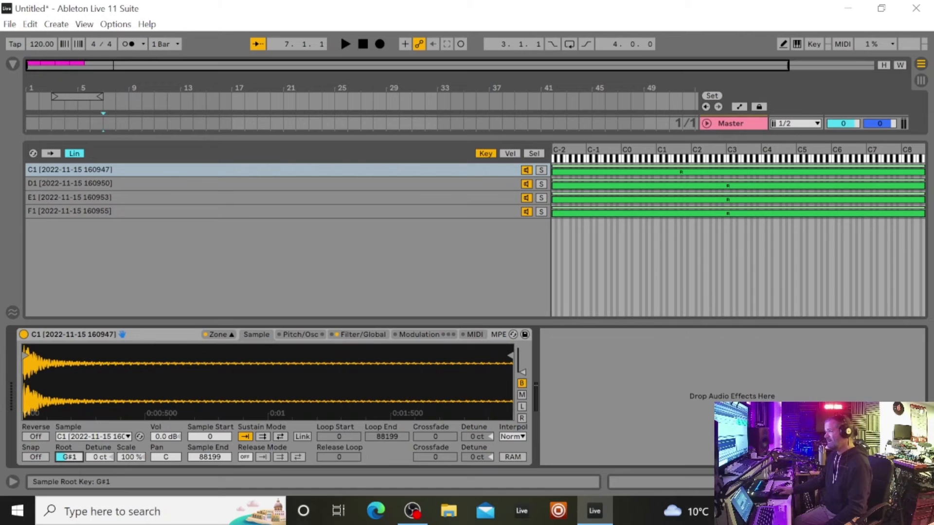
key(Down)
key(Down)
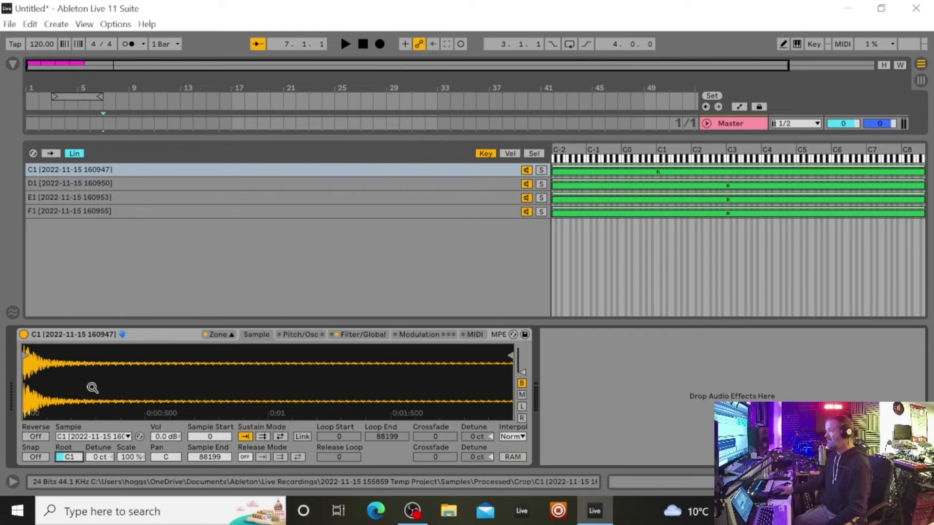
- Set the root key of the D1 sample in the zone list to D1
click(54, 187)
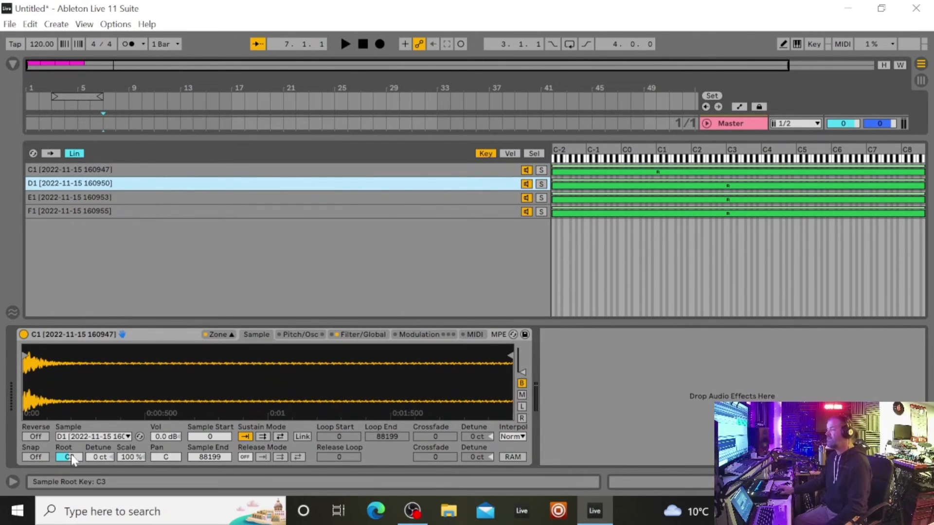
drag(71, 454, 71, 471)
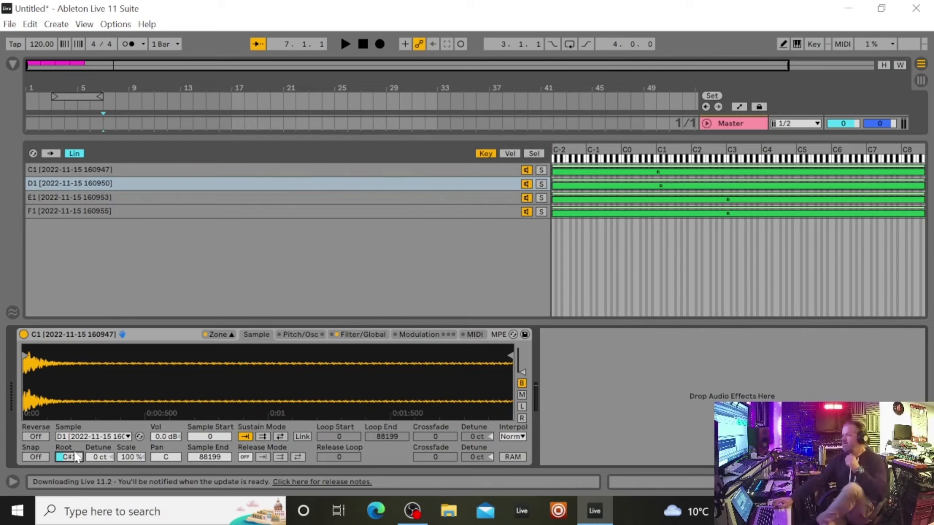
key(Up)
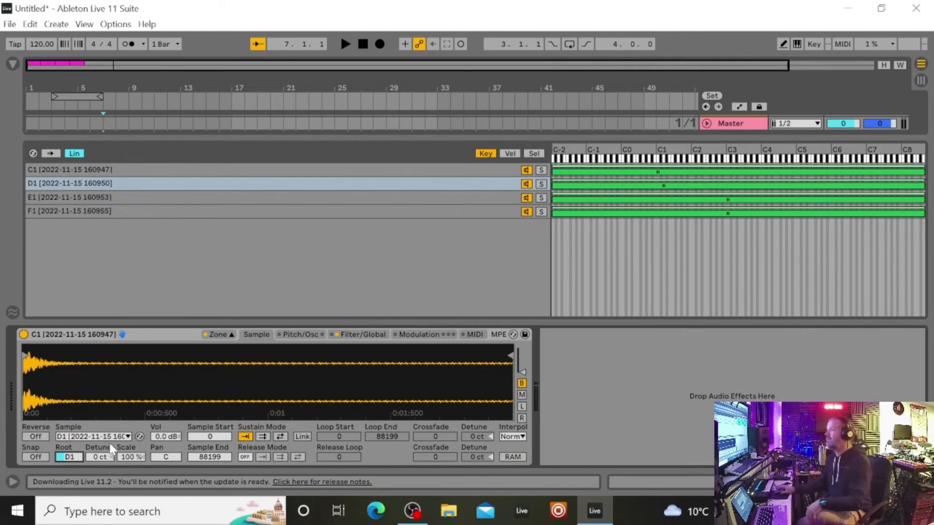
- Set the root key of the E1 sample in the zone list to E1
click(76, 195)
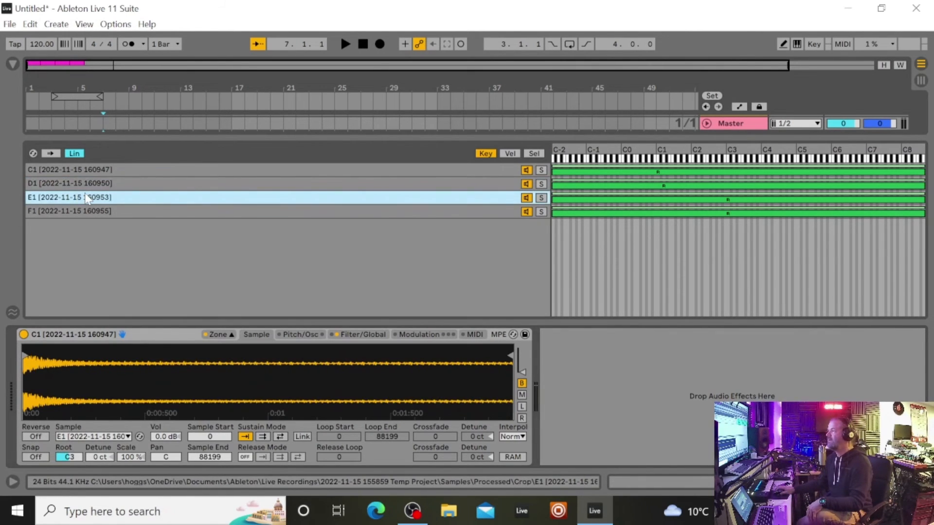
key(Down)
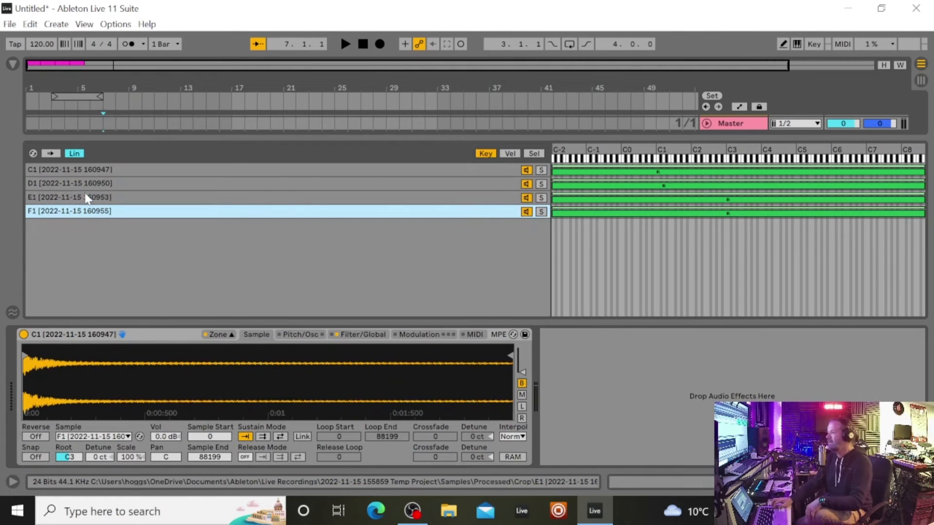
click(86, 197)
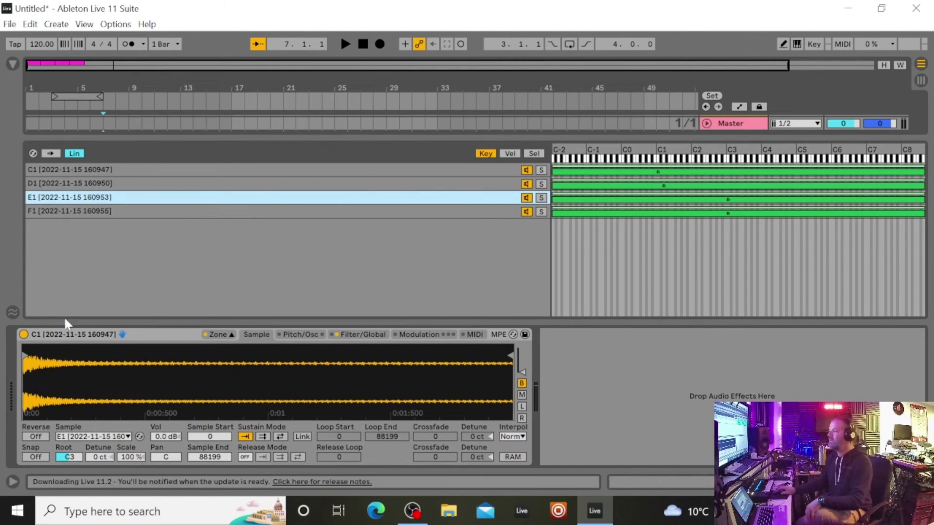
click(71, 455)
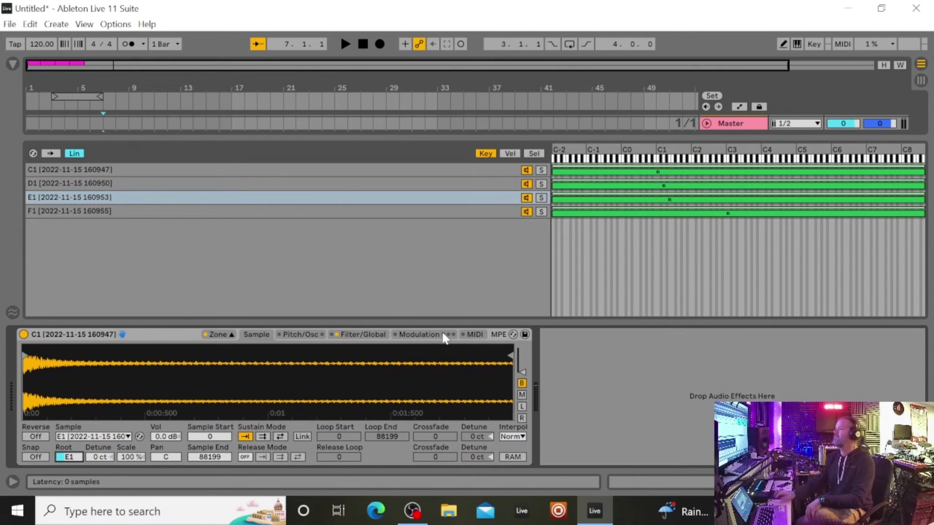
- Set the root key of the F1 sample in the zone list to F1
click(86, 209)
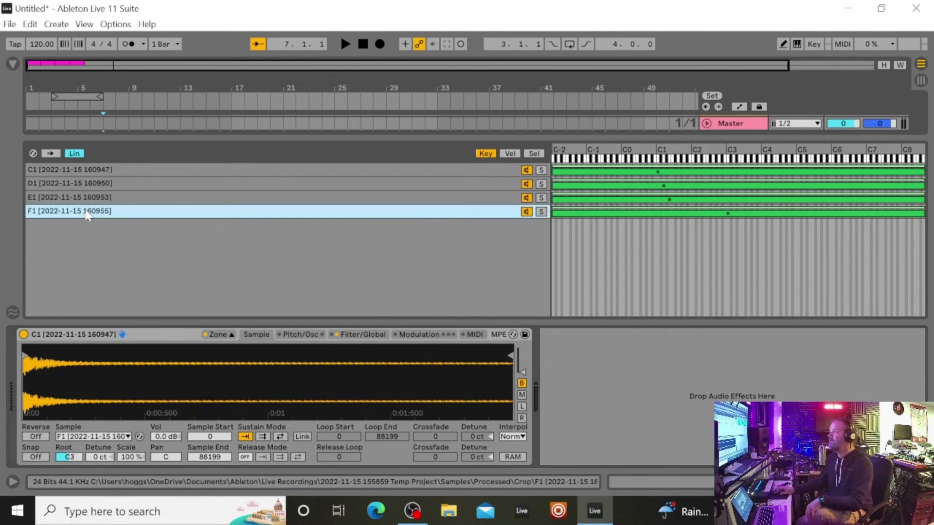
click(67, 456)
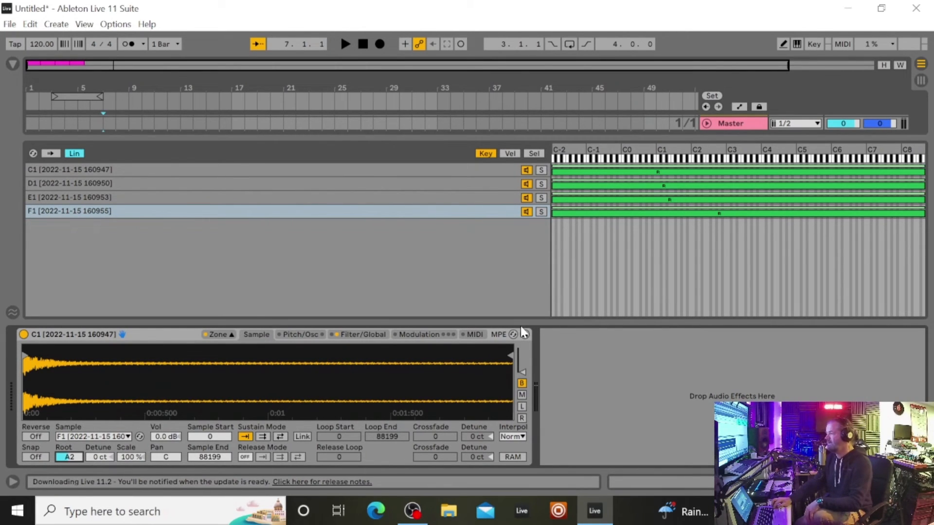
key(Down)
key(Down)
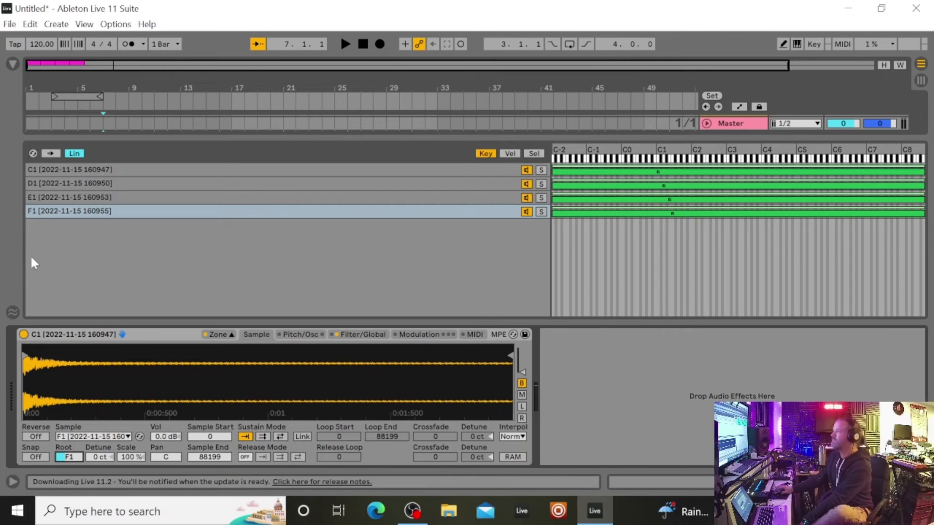
- Distribute the key ranges of the Sampler zones around their root keys
click(108, 237)
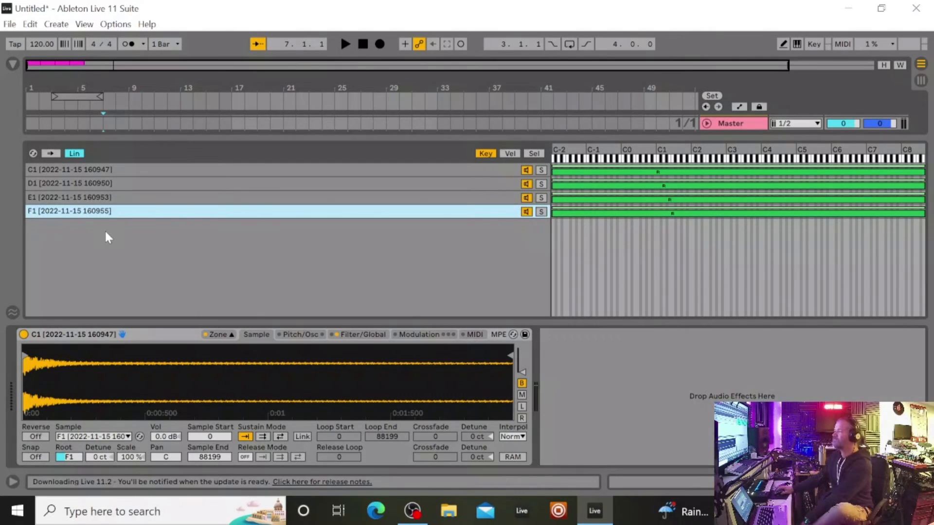
right_click(193, 171)
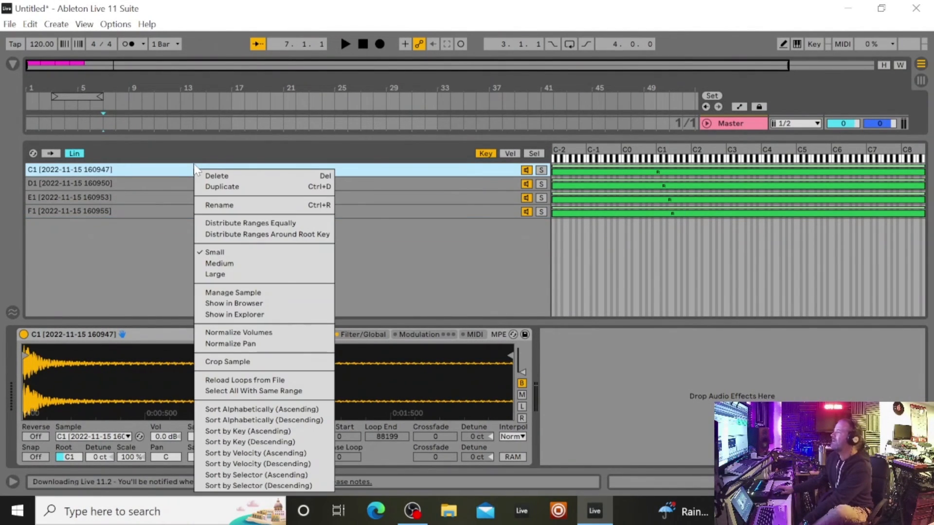
click(253, 237)
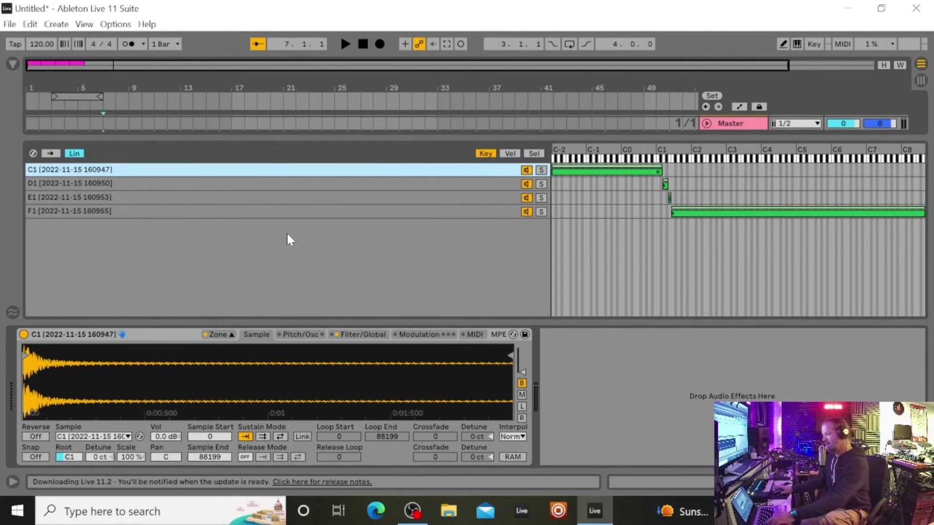
- Undo the range distribution and the root key changes, back to the four samples as first loaded in Sampler
key(ctrl+z)
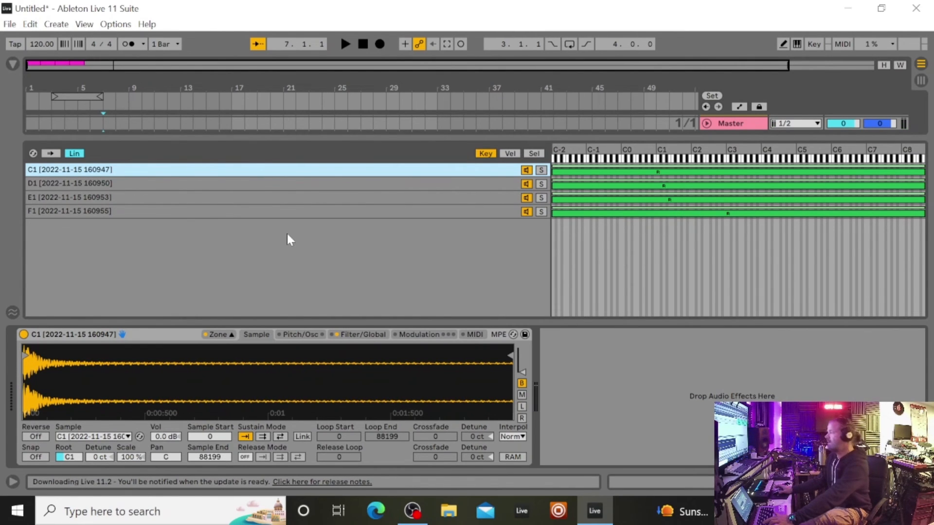
key(ctrl+z)
key(ctrl+z)
key(ctrl+z)
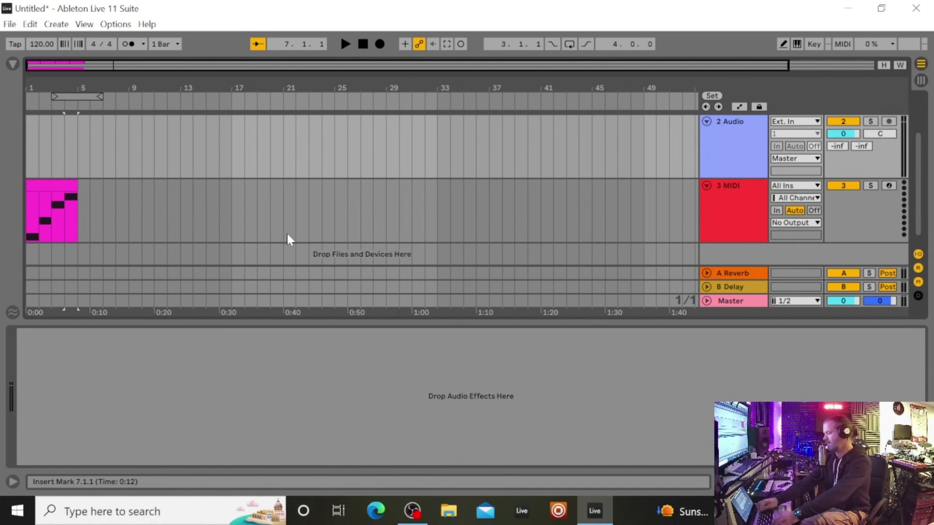
key(ctrl+z)
key(ctrl+z)
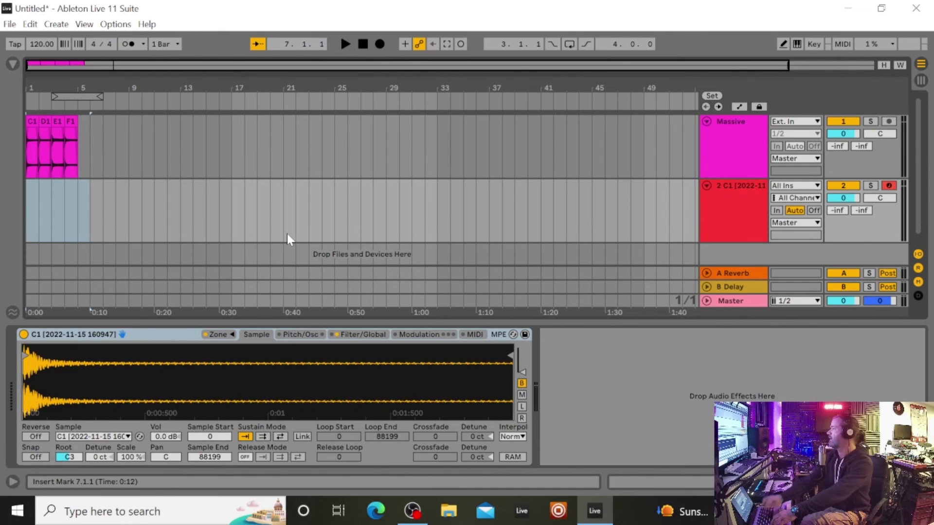
- Reopen the zone editor, restore root keys C1, D1, E1 and F1, and distribute the zones' ranges around their root keys again
click(220, 335)
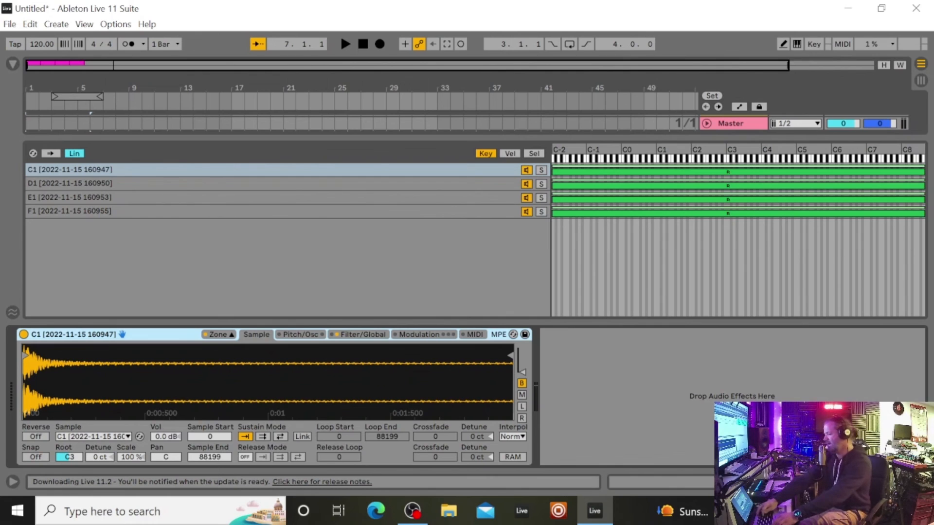
drag(68, 457, 69, 479)
drag(728, 186, 661, 186)
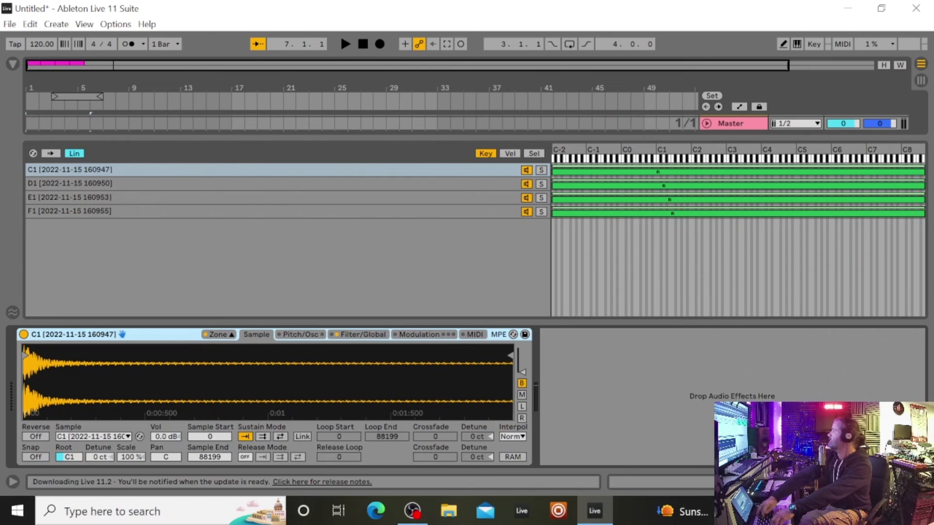
click(34, 276)
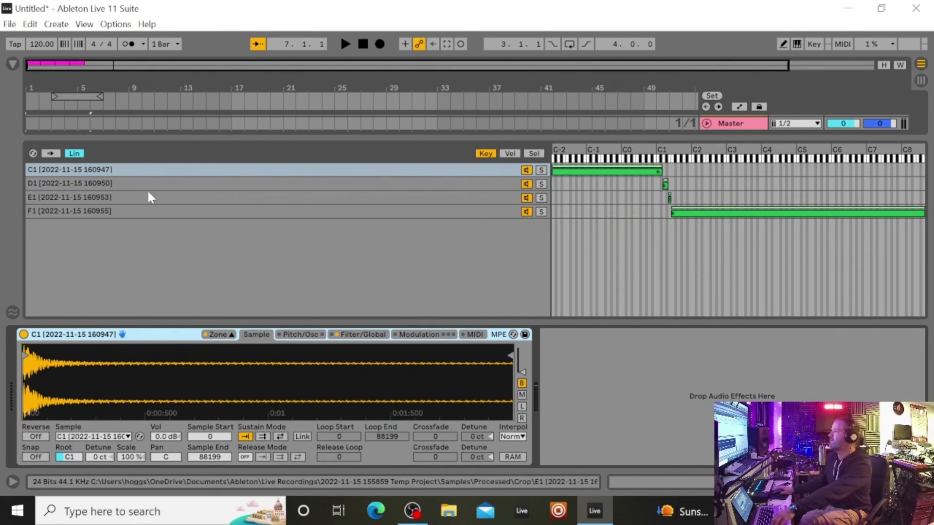
right_click(159, 181)
click(232, 238)
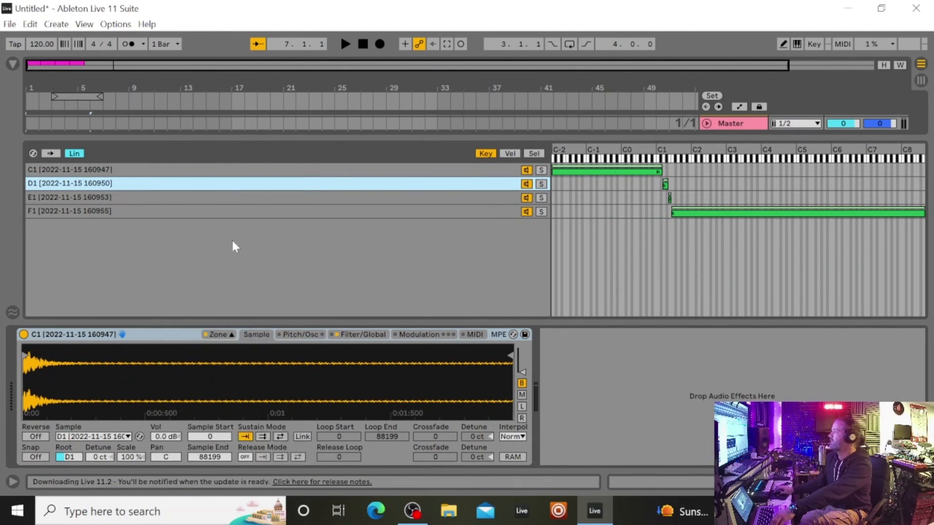